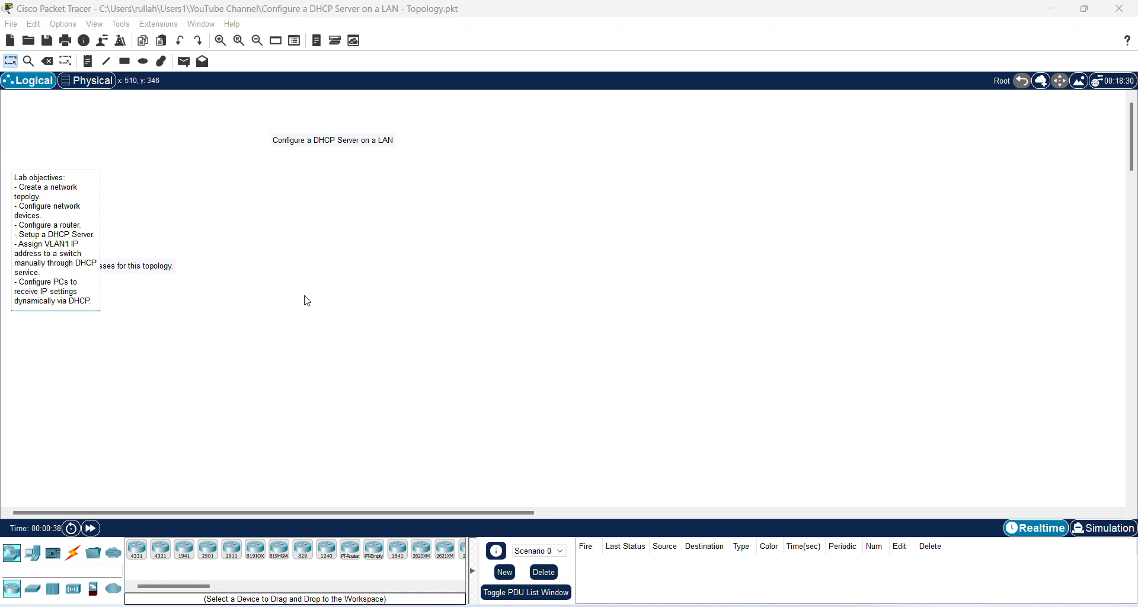
Place an 1841 router below the topology title and a 2960 switch beneath the router
click(307, 301)
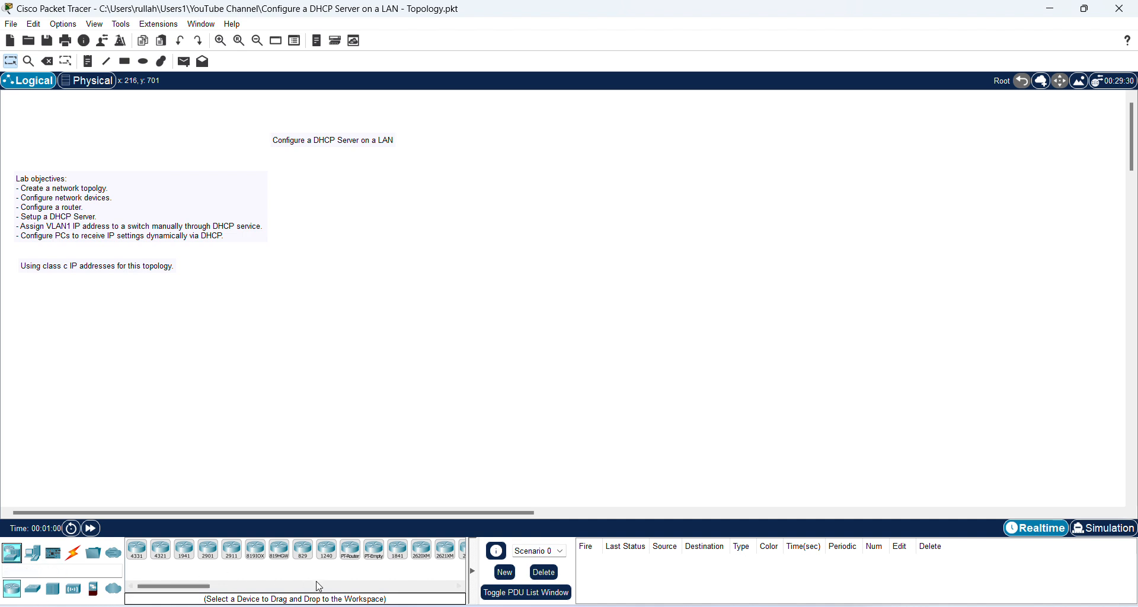
click(398, 549)
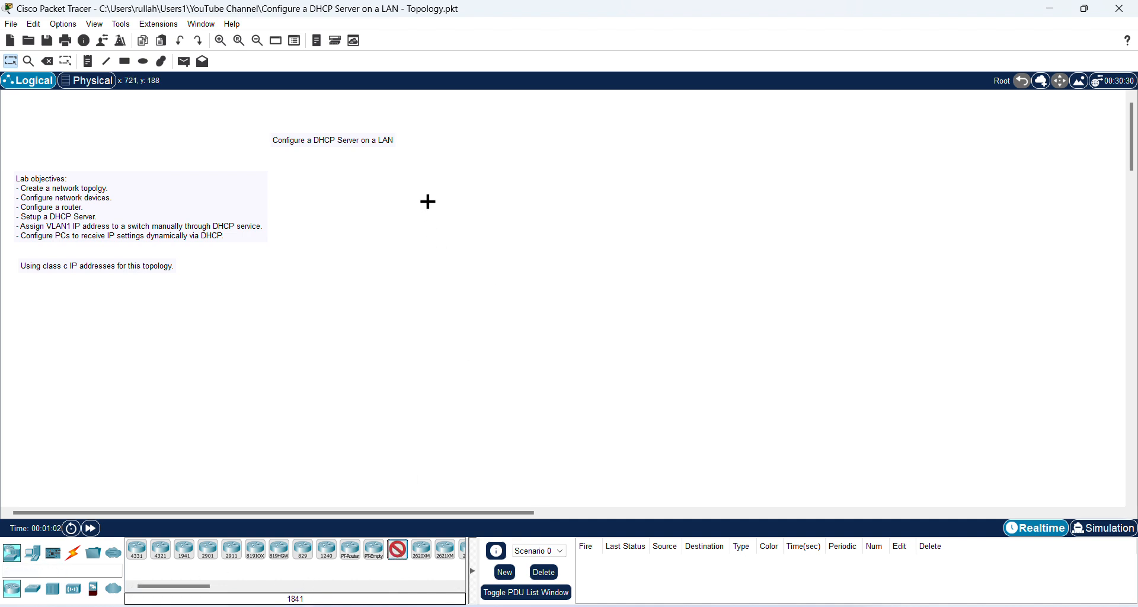
click(410, 181)
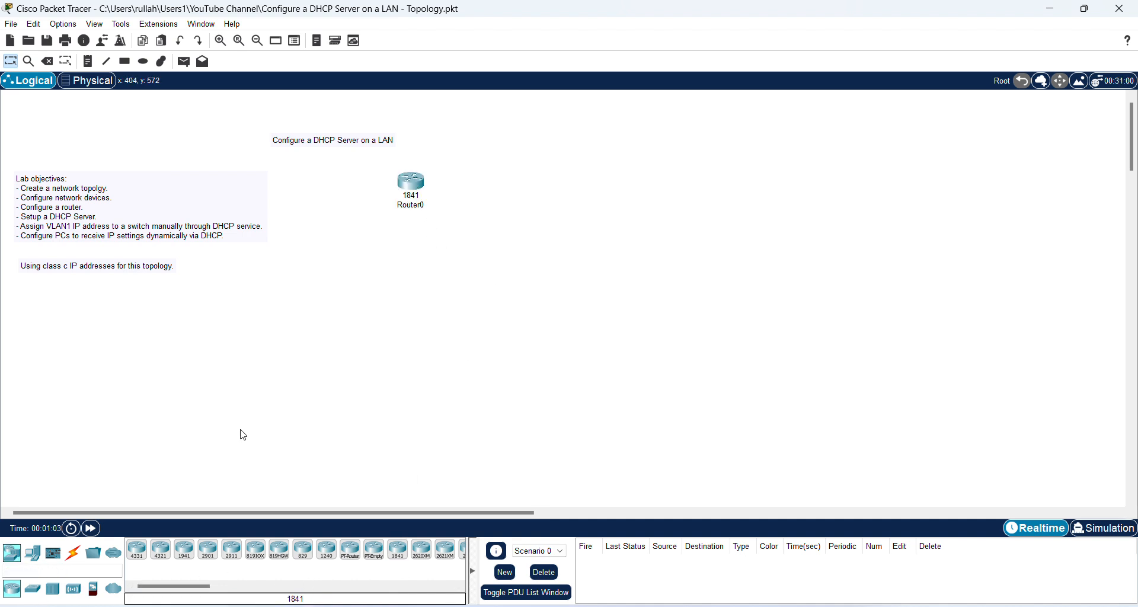
click(32, 589)
click(136, 550)
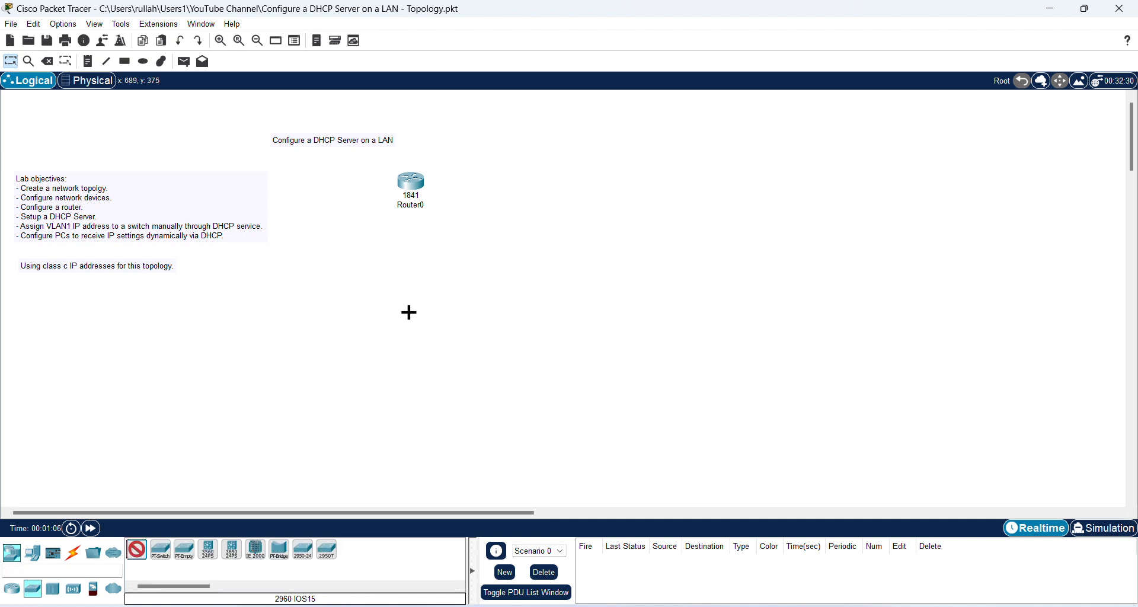
click(404, 275)
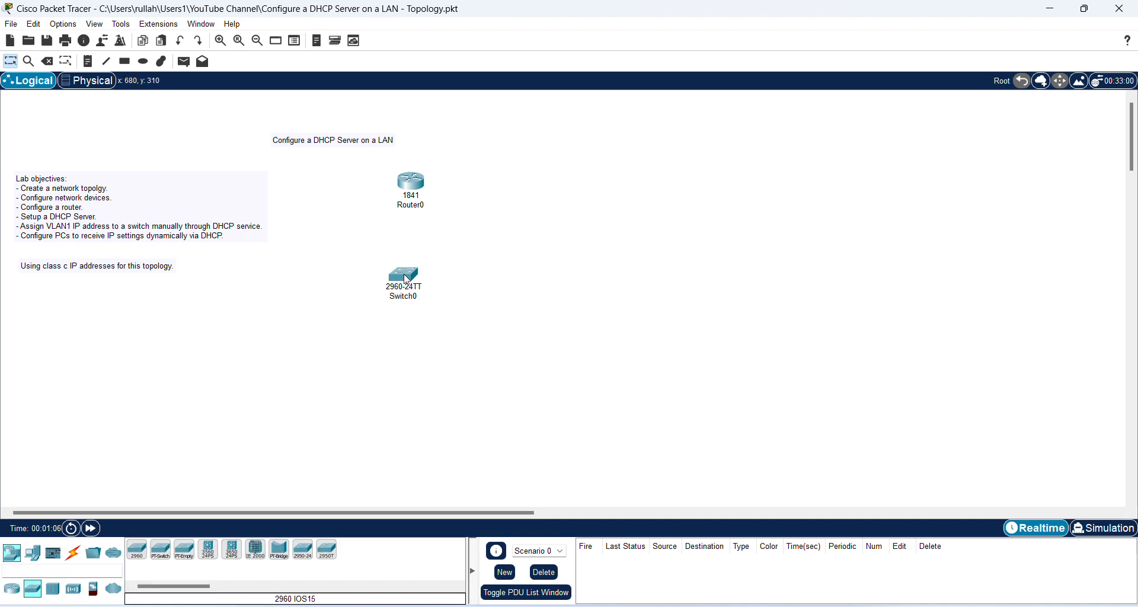
Place two PCs below the switch, one to each side, and a server to the right of the switch
click(32, 552)
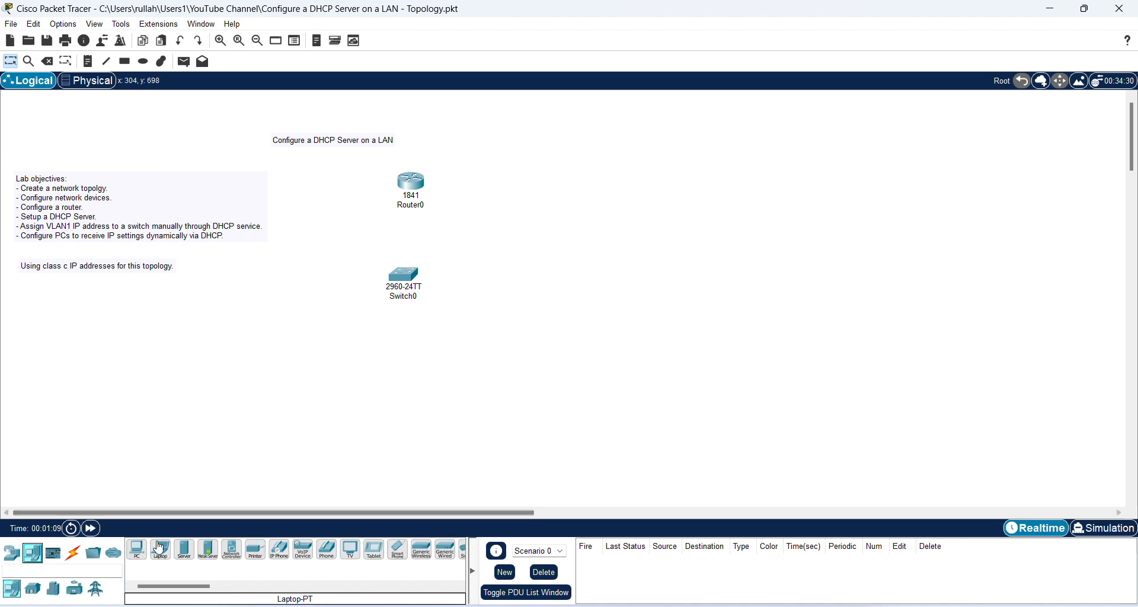
click(137, 549)
click(300, 382)
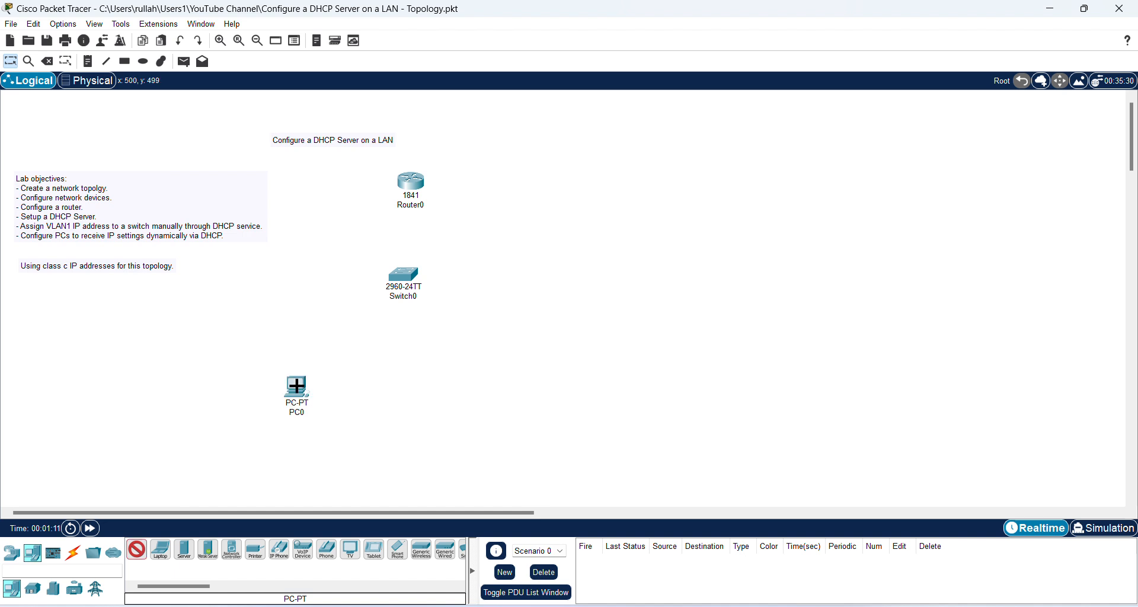
click(514, 382)
drag(146, 587, 145, 586)
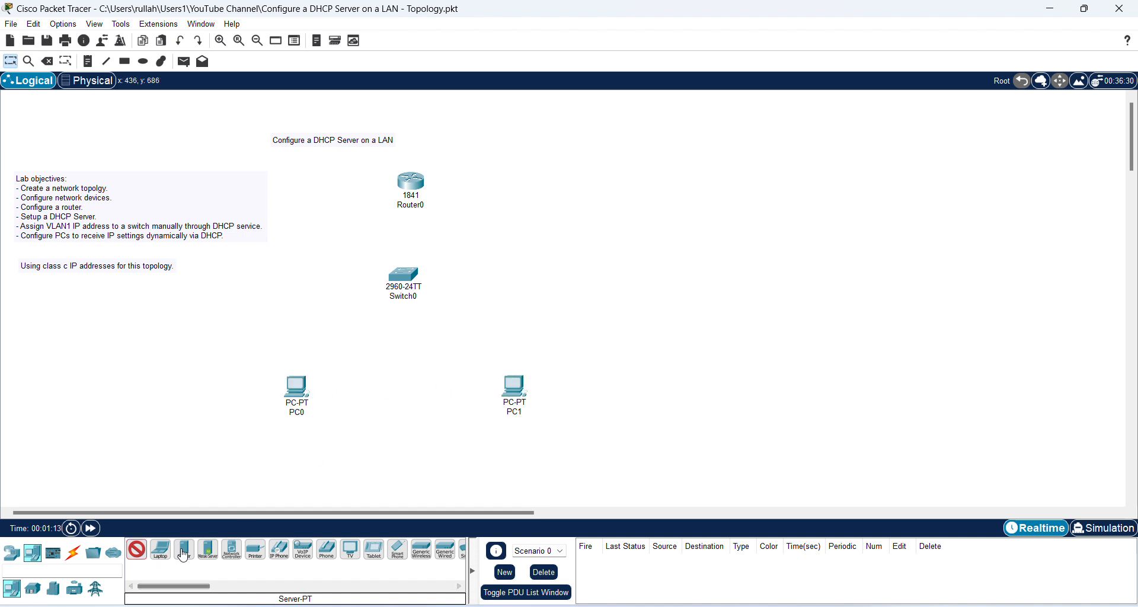
click(184, 549)
click(589, 273)
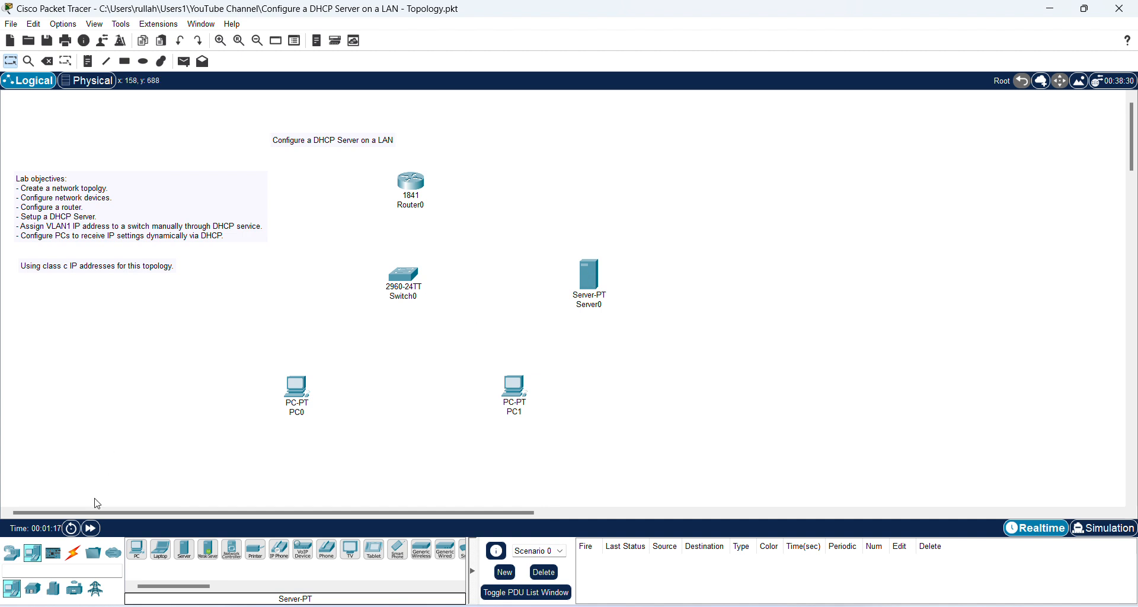
Cable PC0 and PC1 to Switch0 using the automatically chosen connection type
click(73, 552)
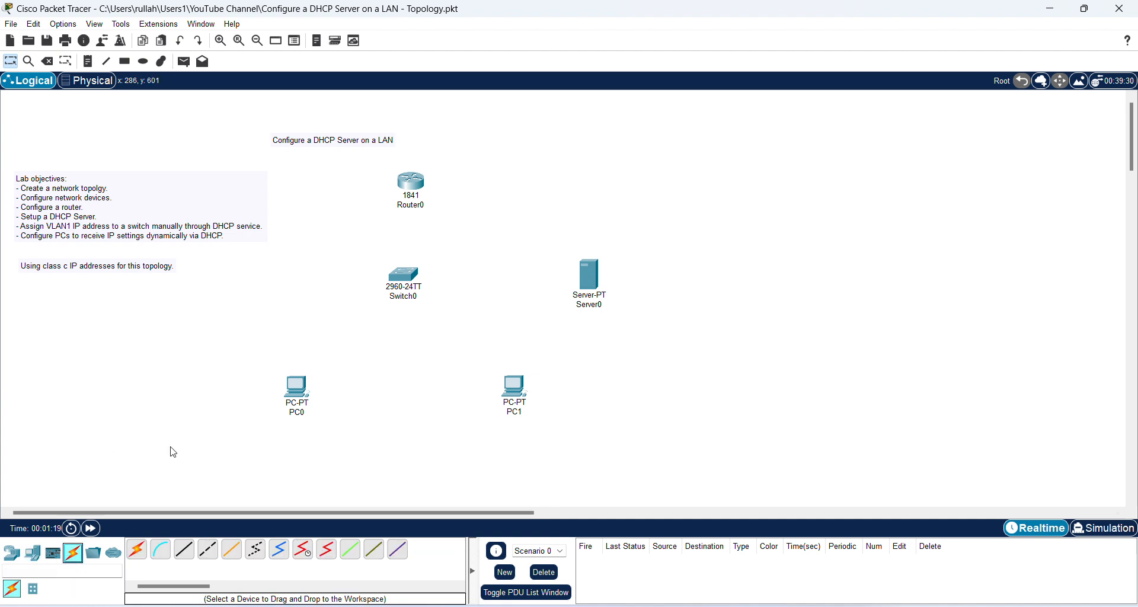
click(137, 549)
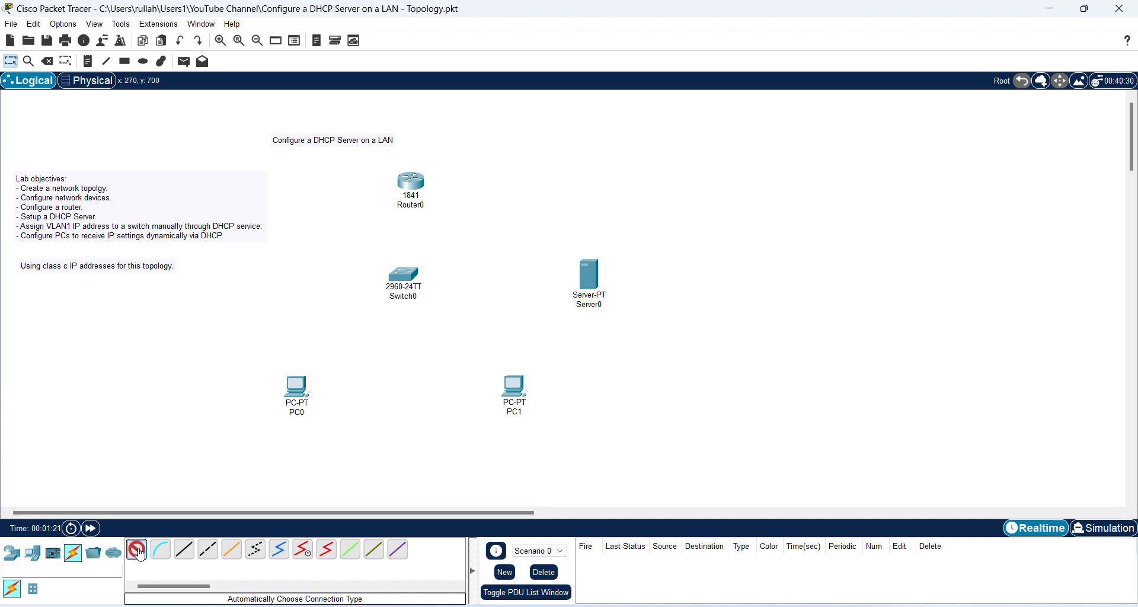
click(284, 398)
click(399, 275)
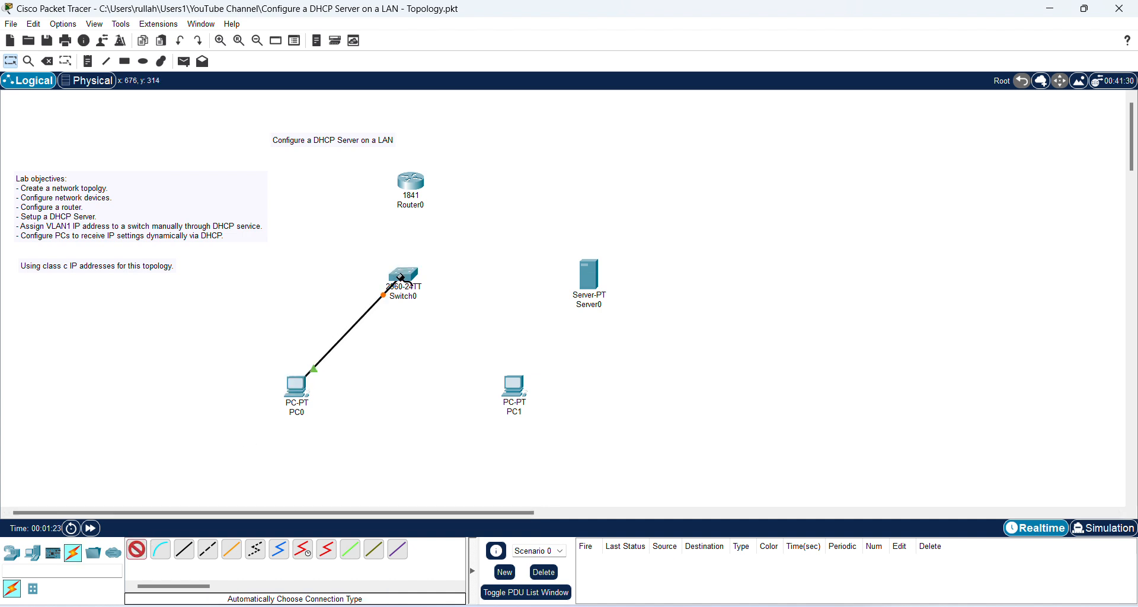
click(513, 384)
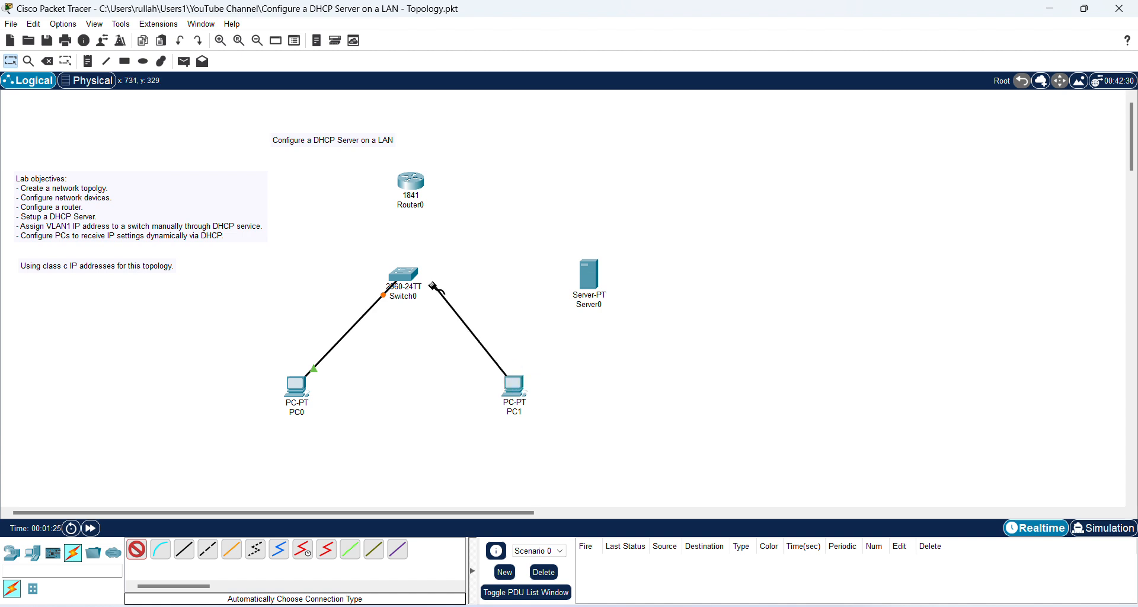
click(403, 274)
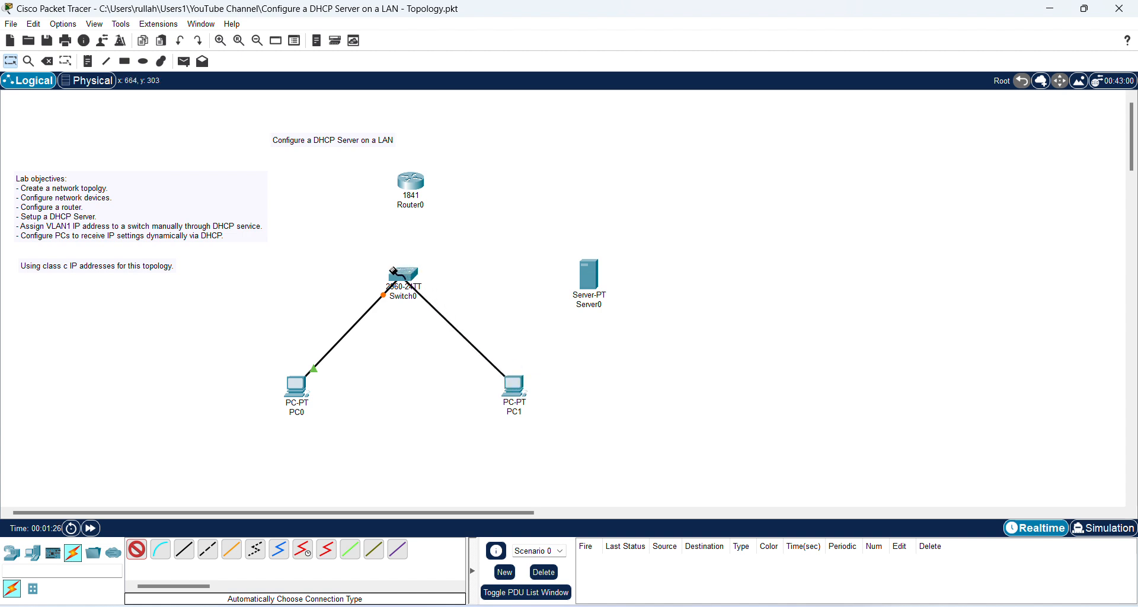
Connect Server0 to Switch0, and Switch0 to Router0, with the automatic connection type
click(598, 268)
click(403, 273)
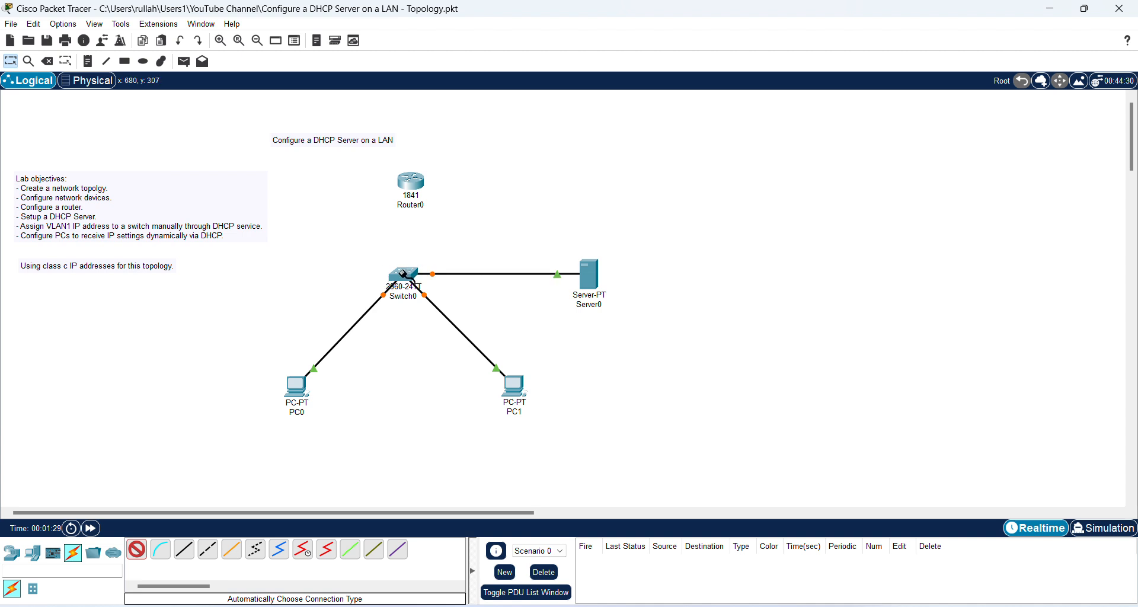
click(403, 273)
click(407, 192)
Add a note beside Router0 reading "IP: 192.168.1.1"
click(91, 65)
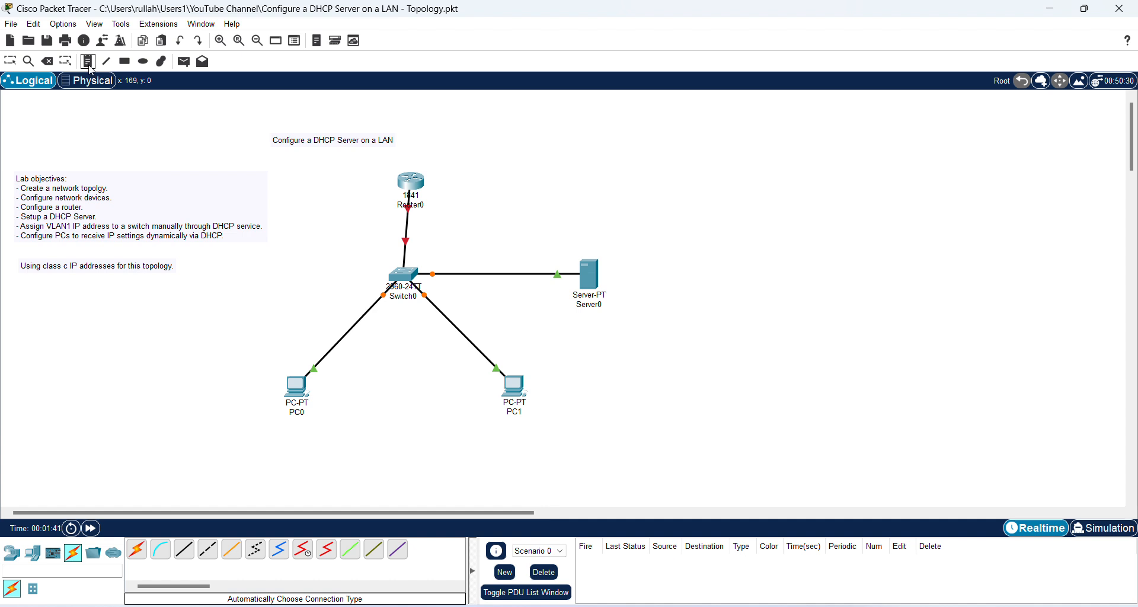
click(450, 178)
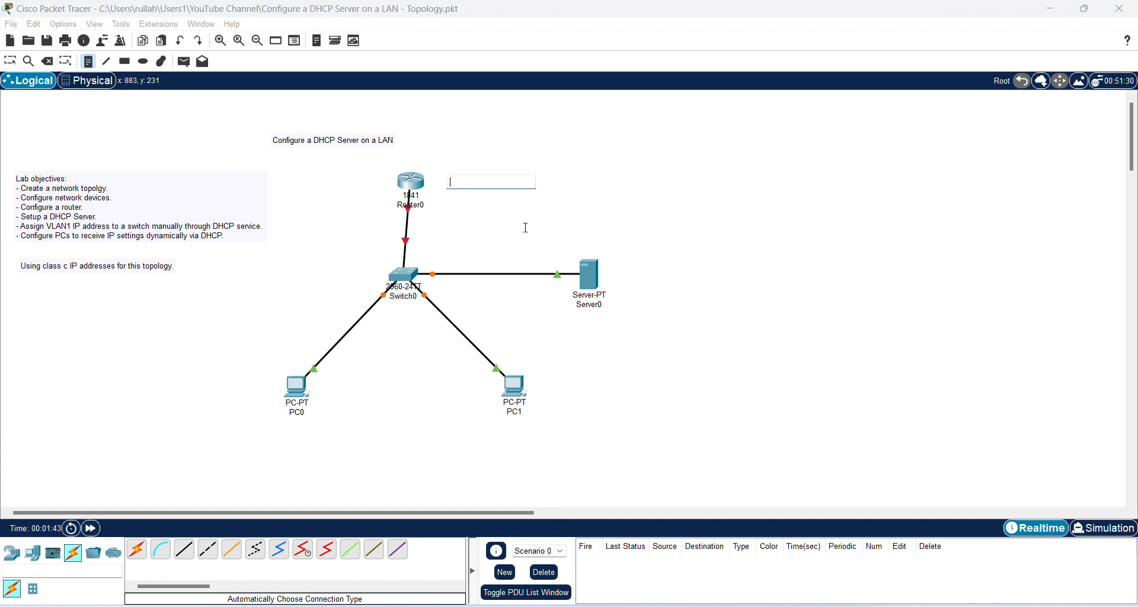
text(IP: 192.168.1.1)
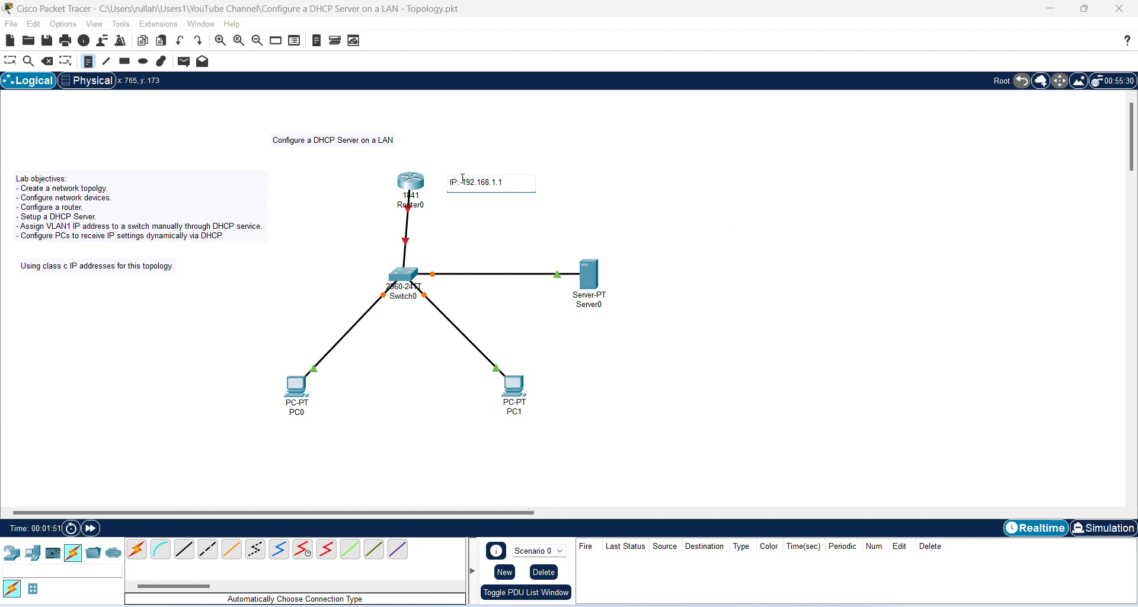
Add a note beside Server0 reading "IP: 192.168.1.2" and "Default Gateway: 192.168.1.1", reusing the router note's text
drag(528, 186, 438, 184)
key(ctrl+c)
click(637, 273)
key(ctrl+v)
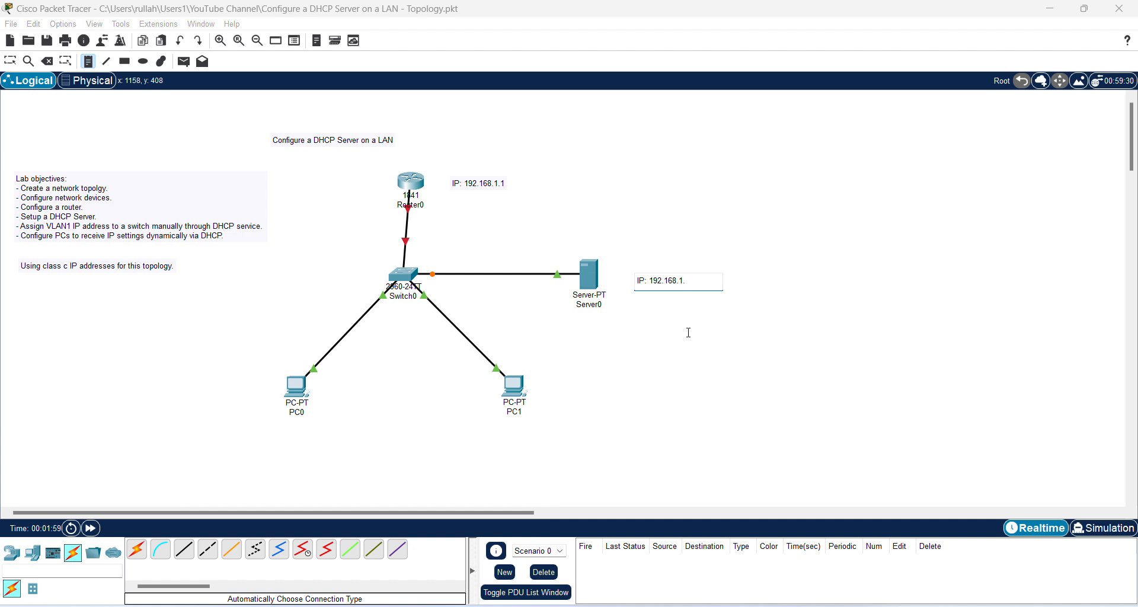
key(Return)
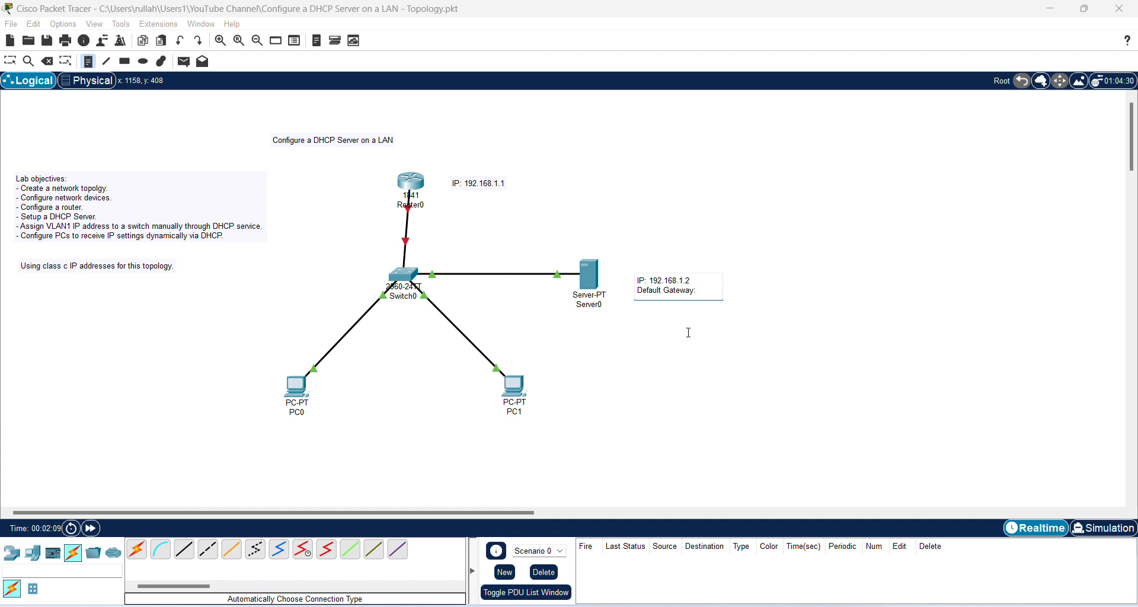
text(68)
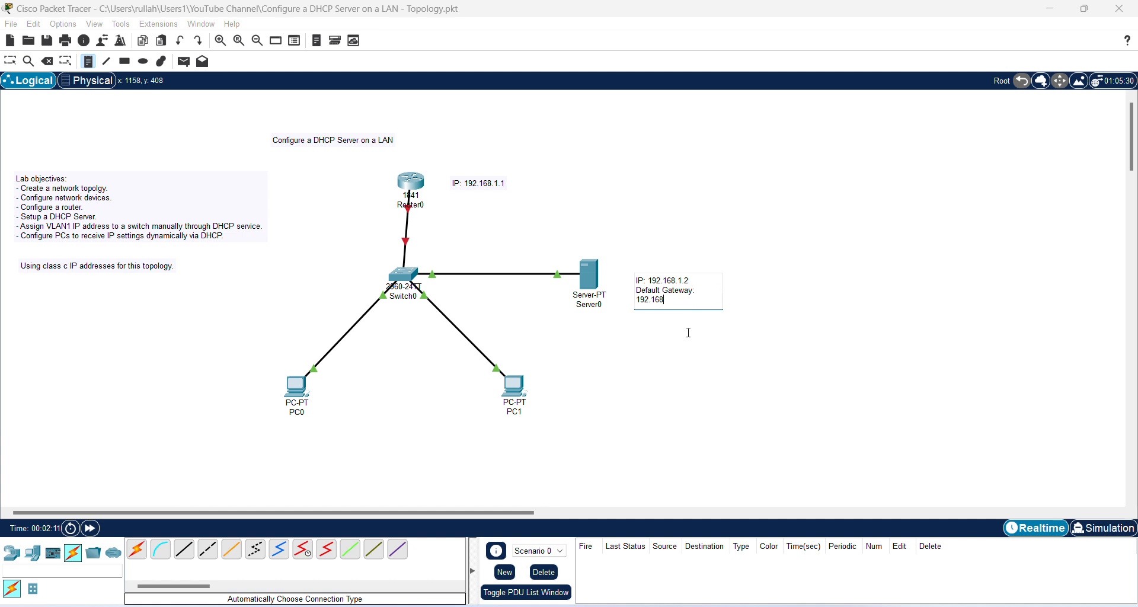
text(.1.1)
click(597, 177)
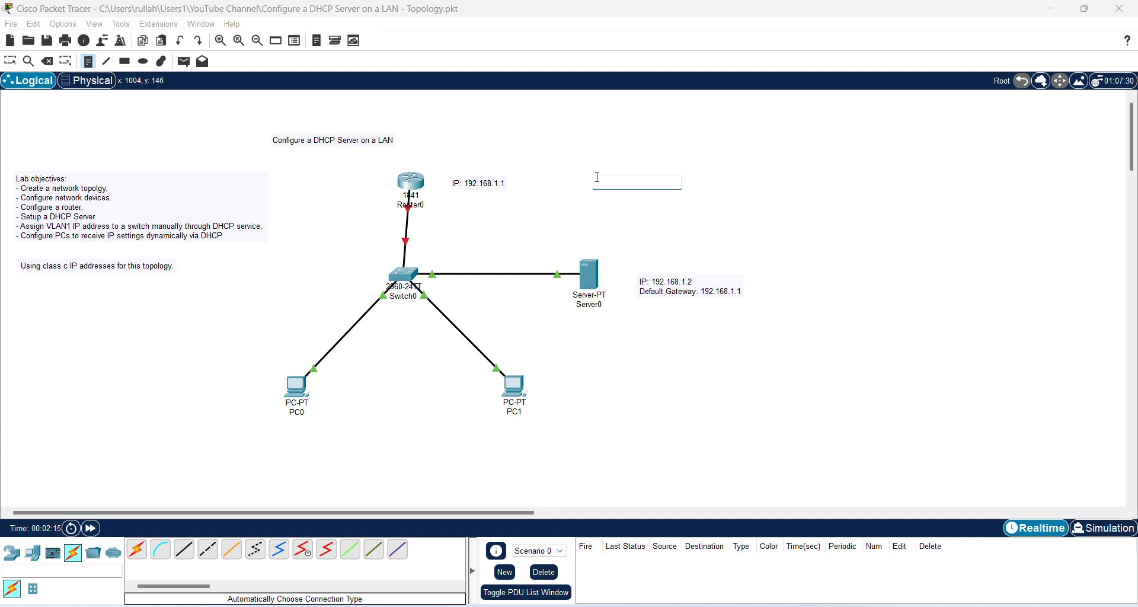
scroll(602, 183, right, 4)
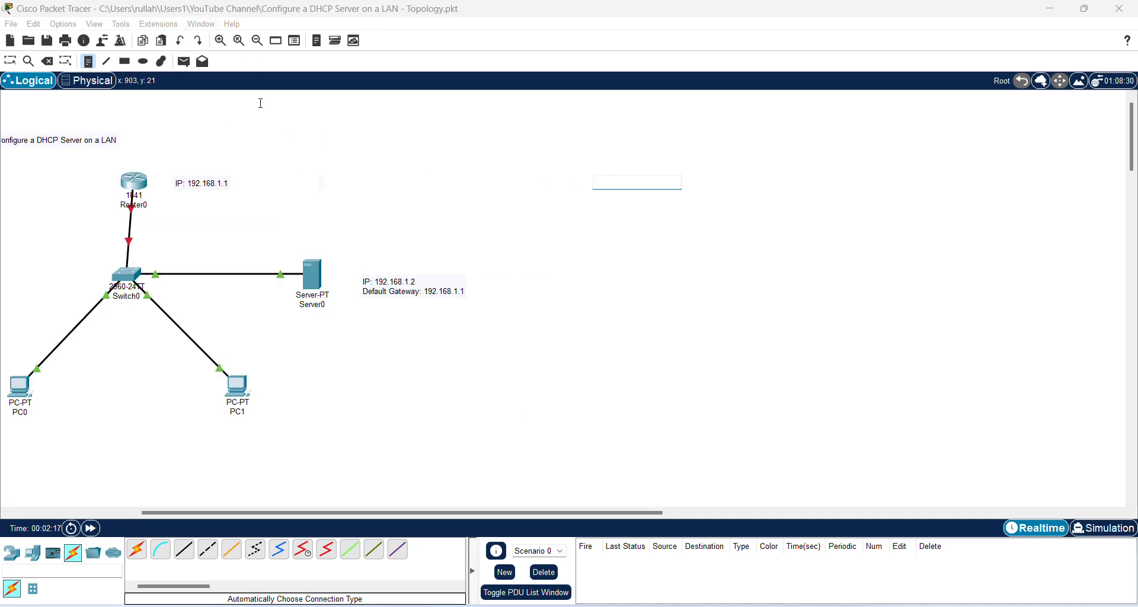
scroll(275, 515, left, 4)
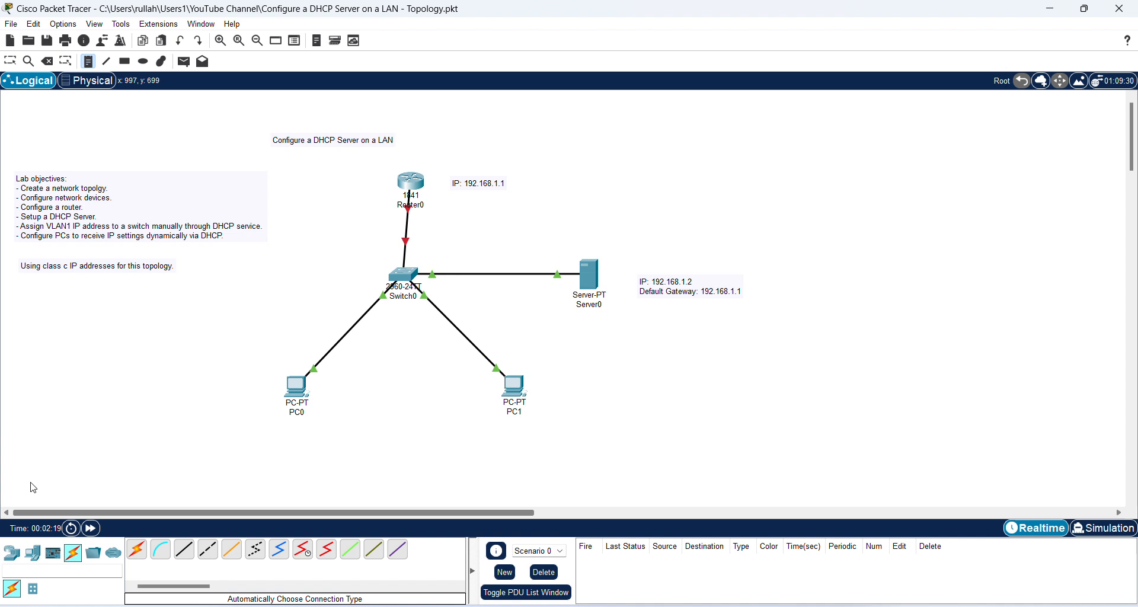
Insert the interface name "Fa0/0" as a line above the IP address in Router0's note
click(10, 61)
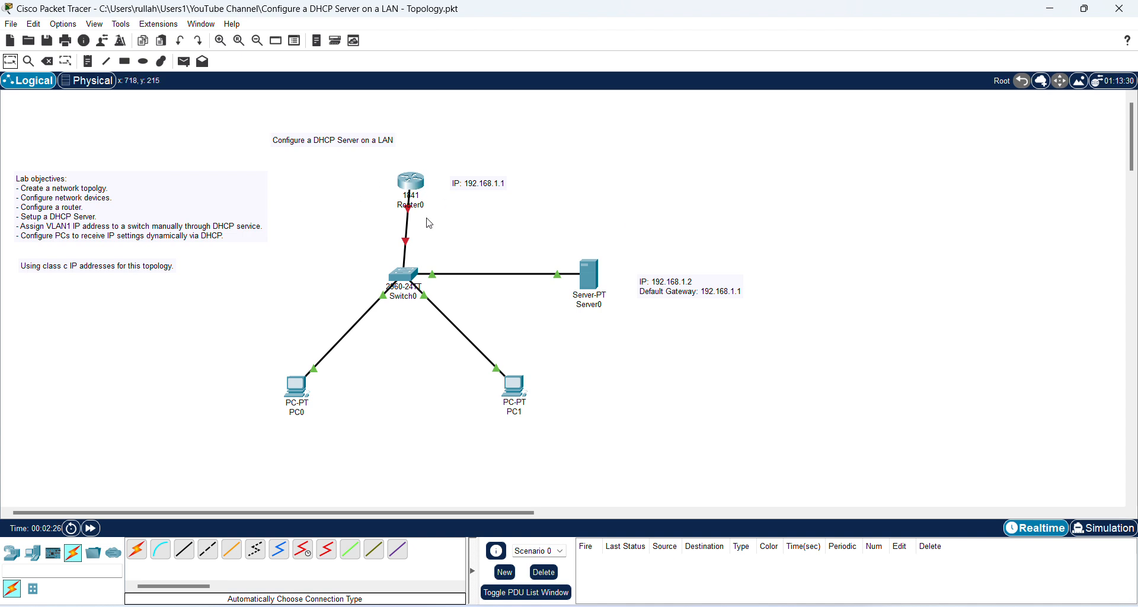
mouse_move(412, 212)
click(464, 184)
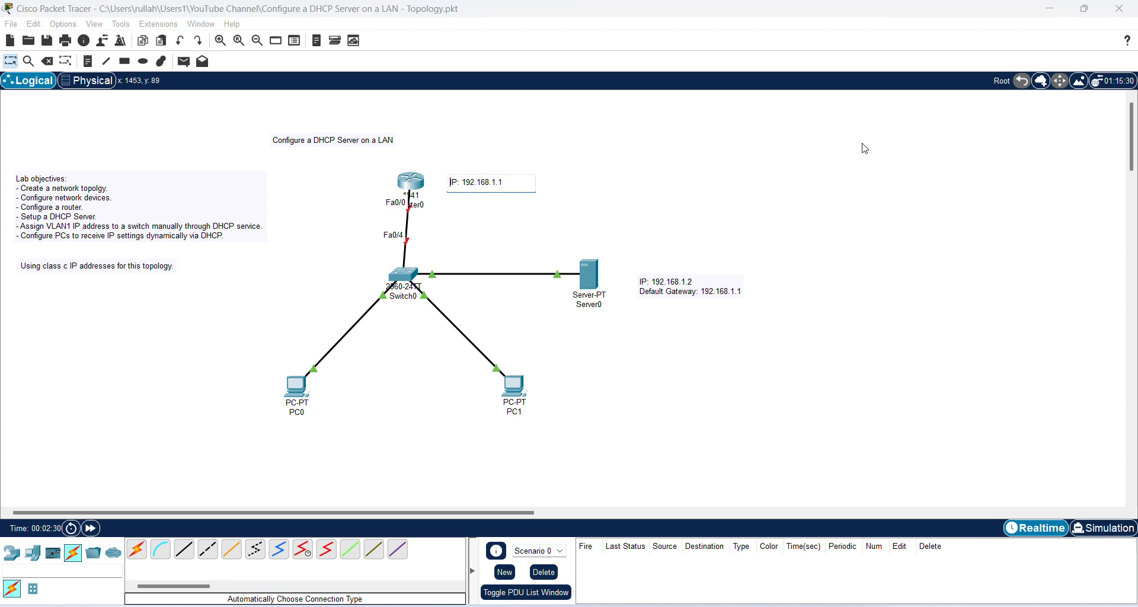
key(Return)
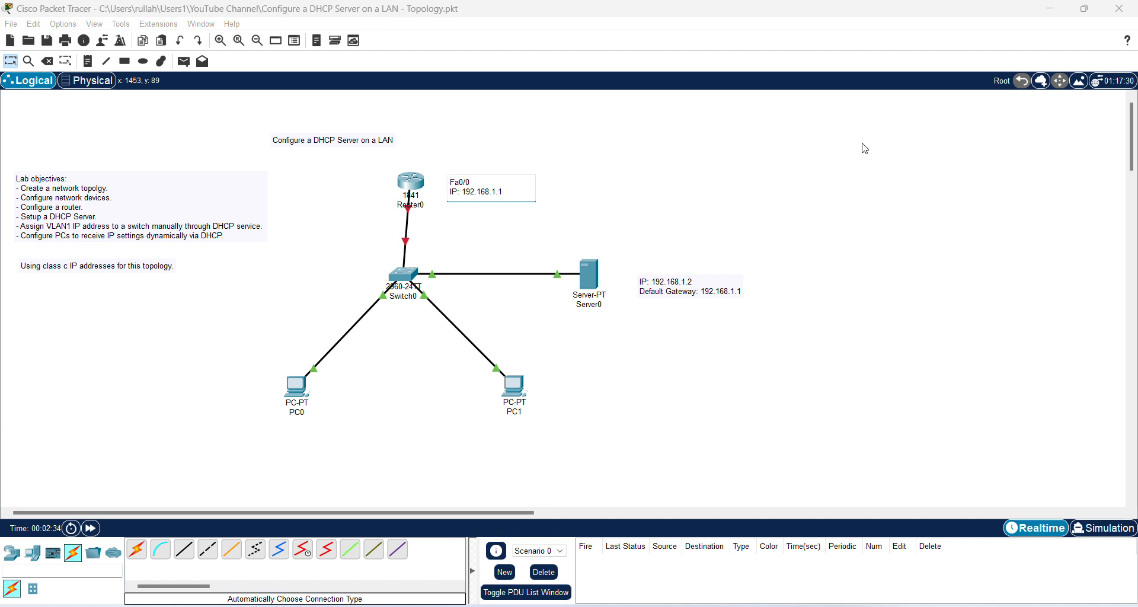
Configure Router0's FastEthernet0/0 with IPv4 address 192.168.1.1 and subnet mask 255.255.255.0, and switch the port on
double_click(410, 181)
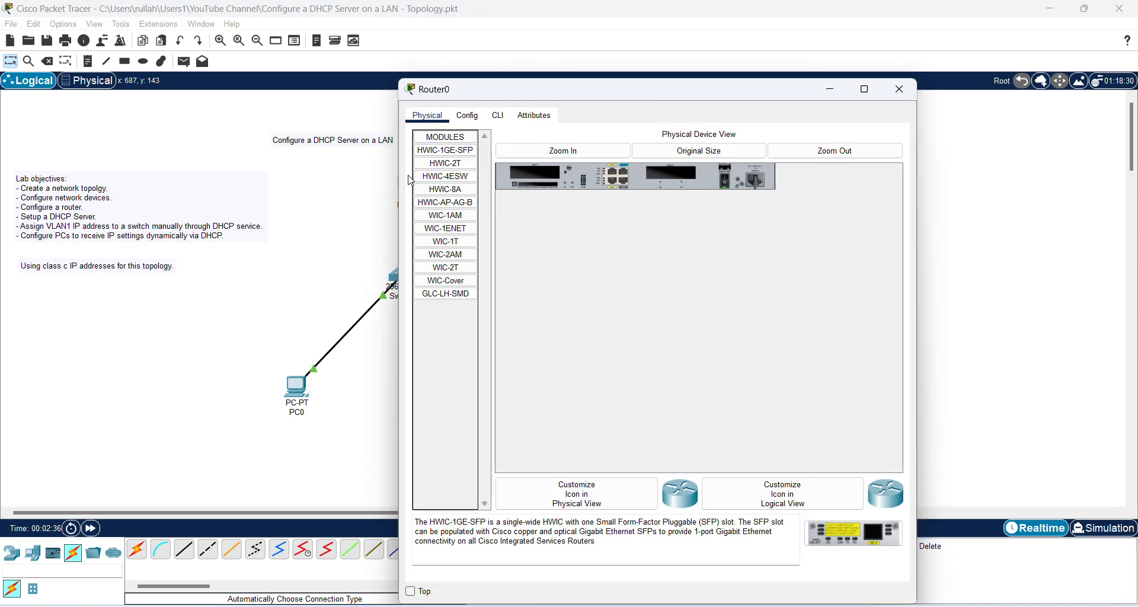
click(469, 117)
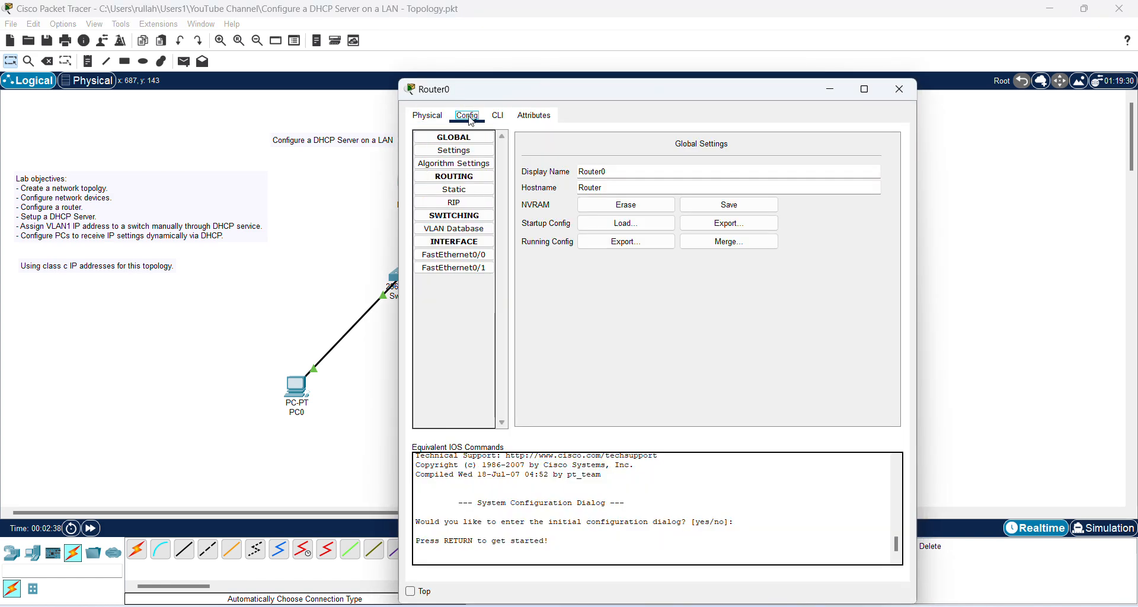
click(454, 254)
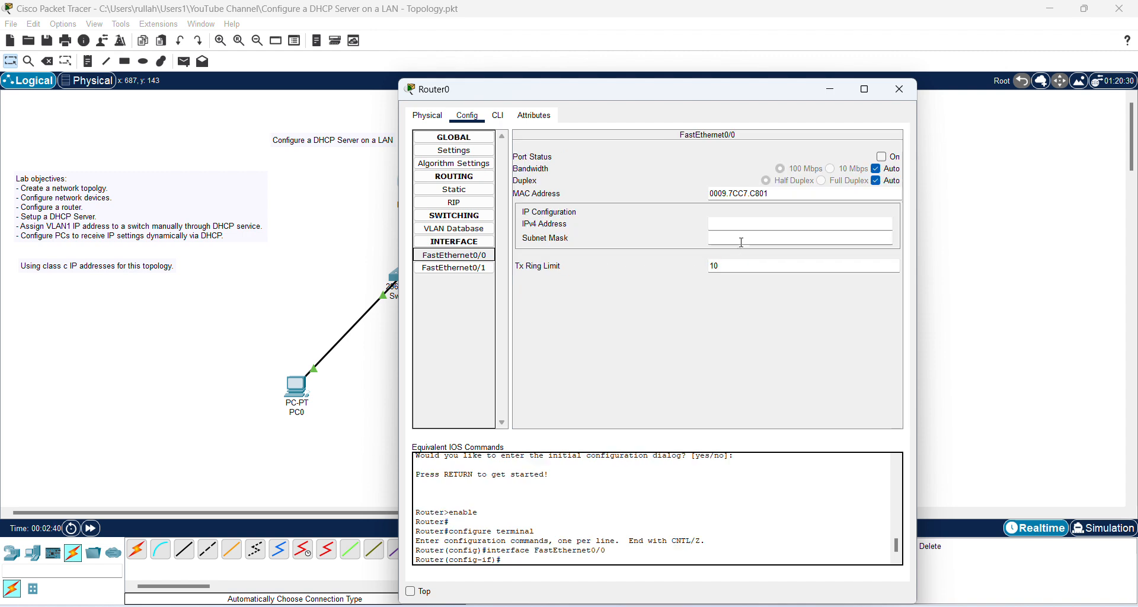
click(733, 223)
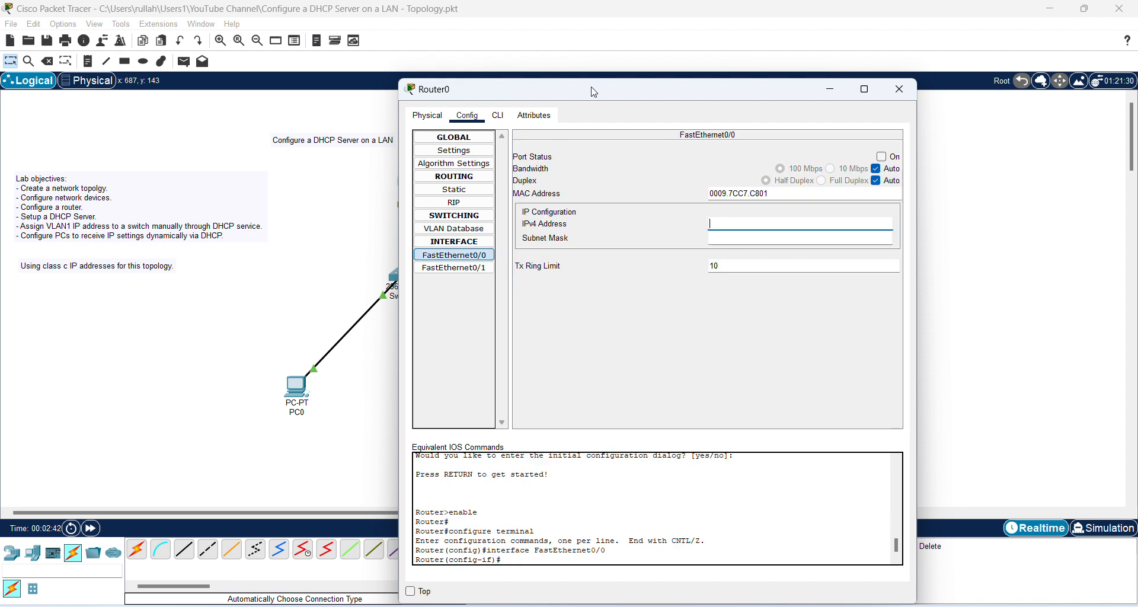
drag(594, 92, 690, 125)
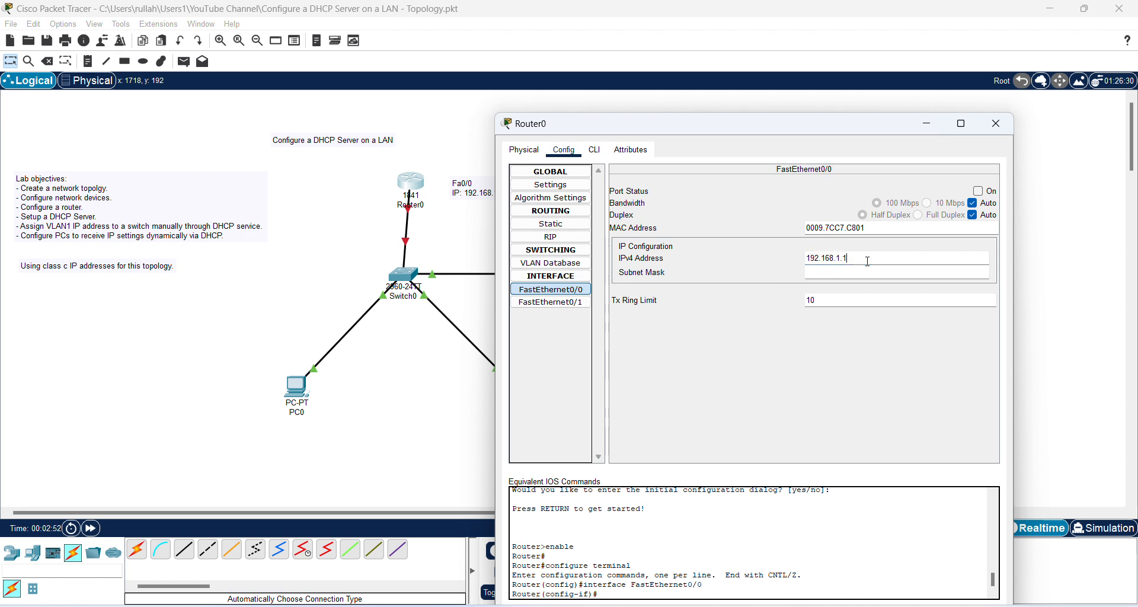
drag(863, 259, 788, 259)
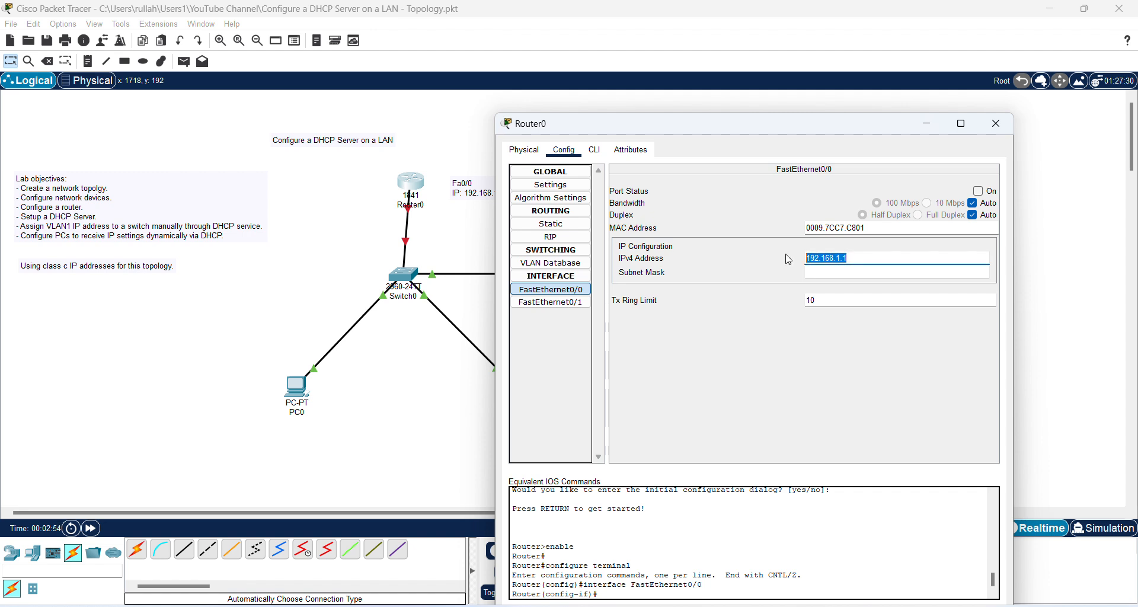
click(823, 273)
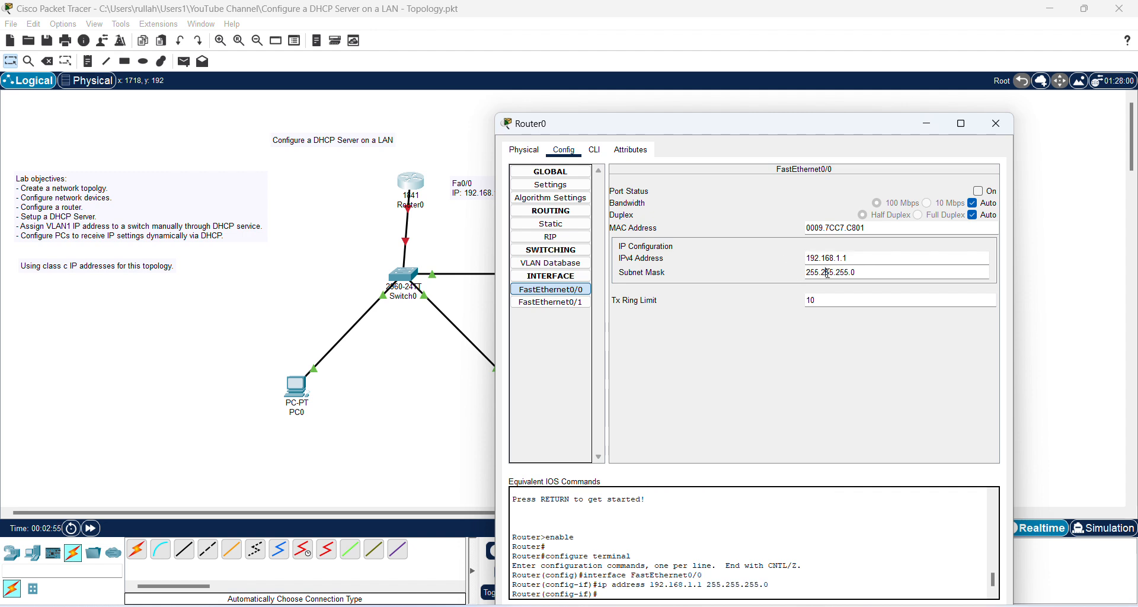
click(978, 192)
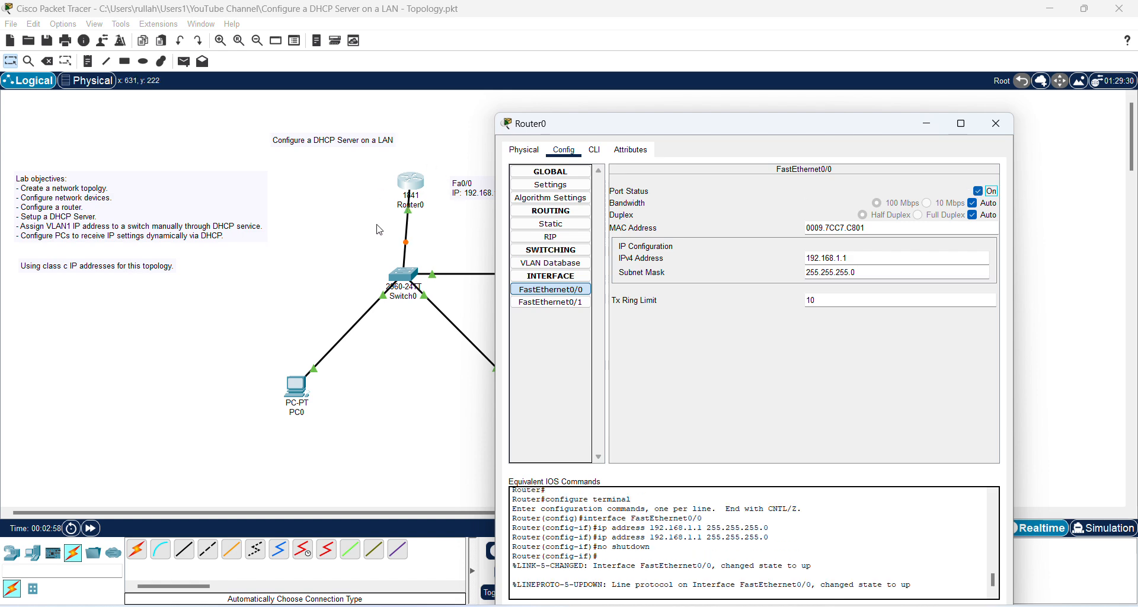
Give Server0 the static IPv4 address 192.168.1.2, subnet mask 255.255.255.0 and default gateway 192.168.1.1
click(995, 123)
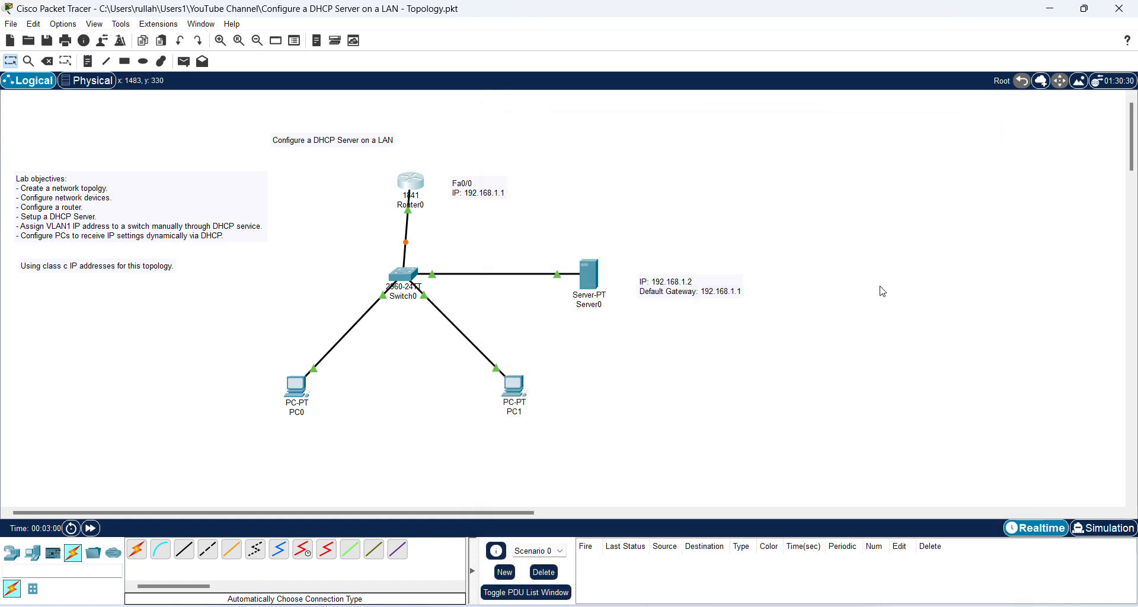
click(589, 273)
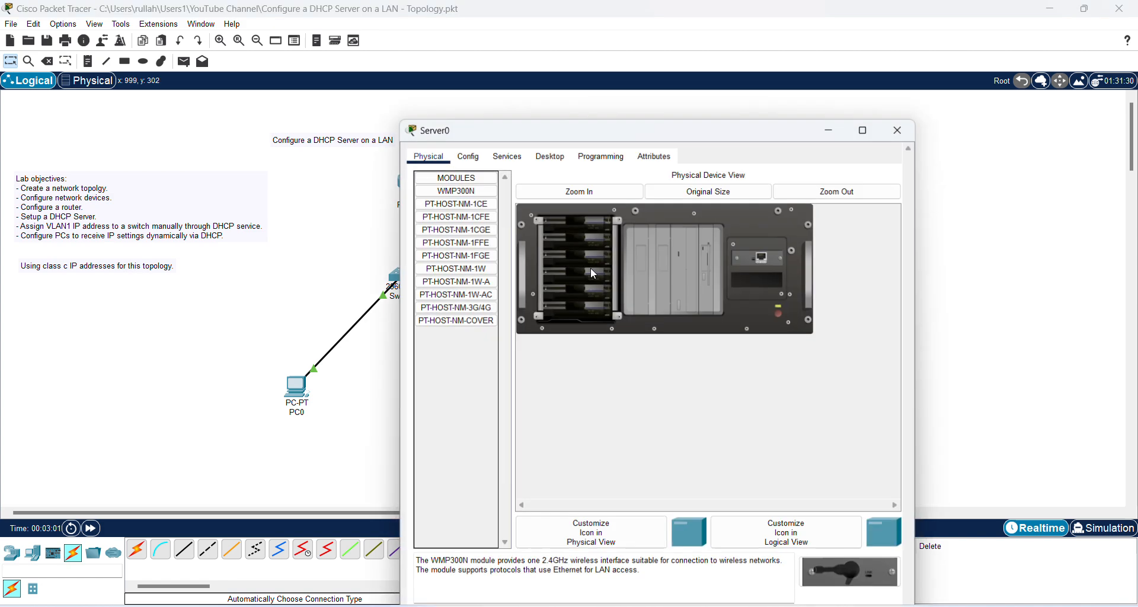
click(551, 116)
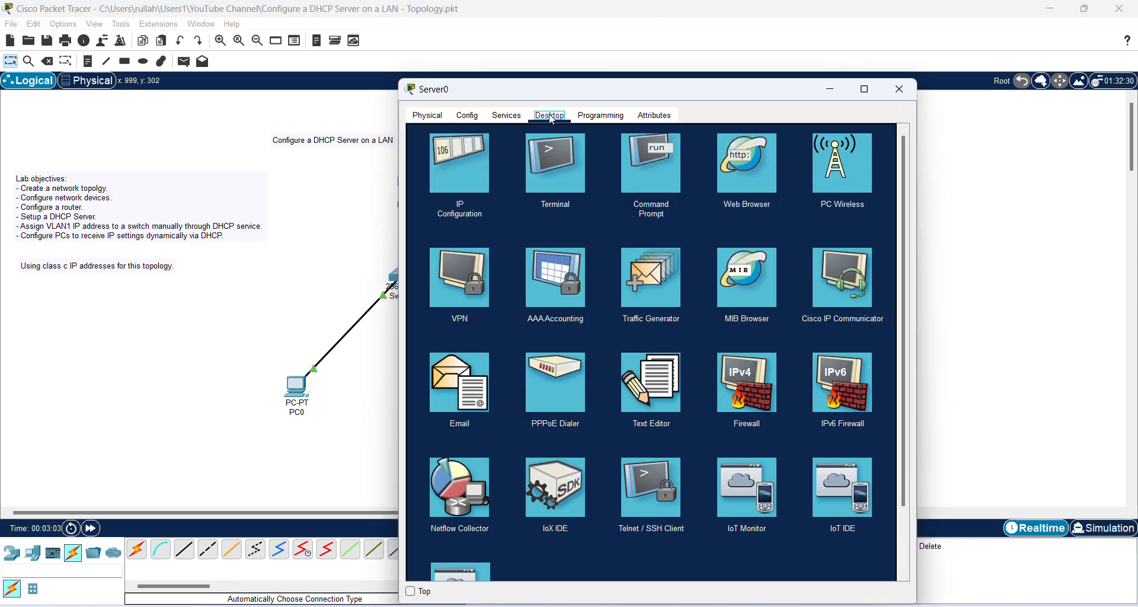
click(452, 178)
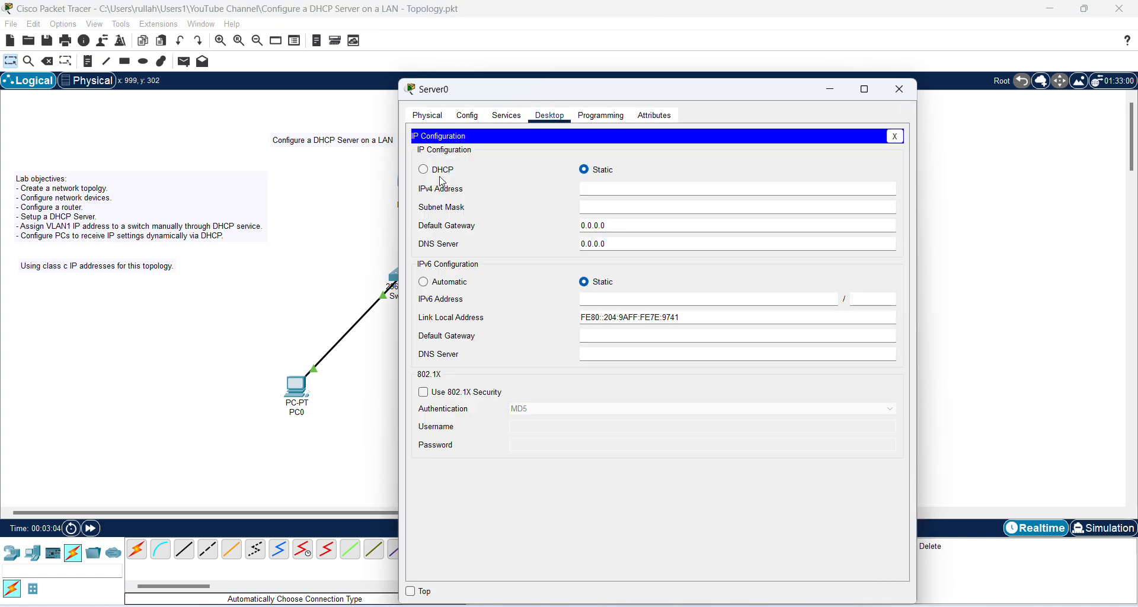
click(607, 190)
text(192.168.1.1)
click(656, 206)
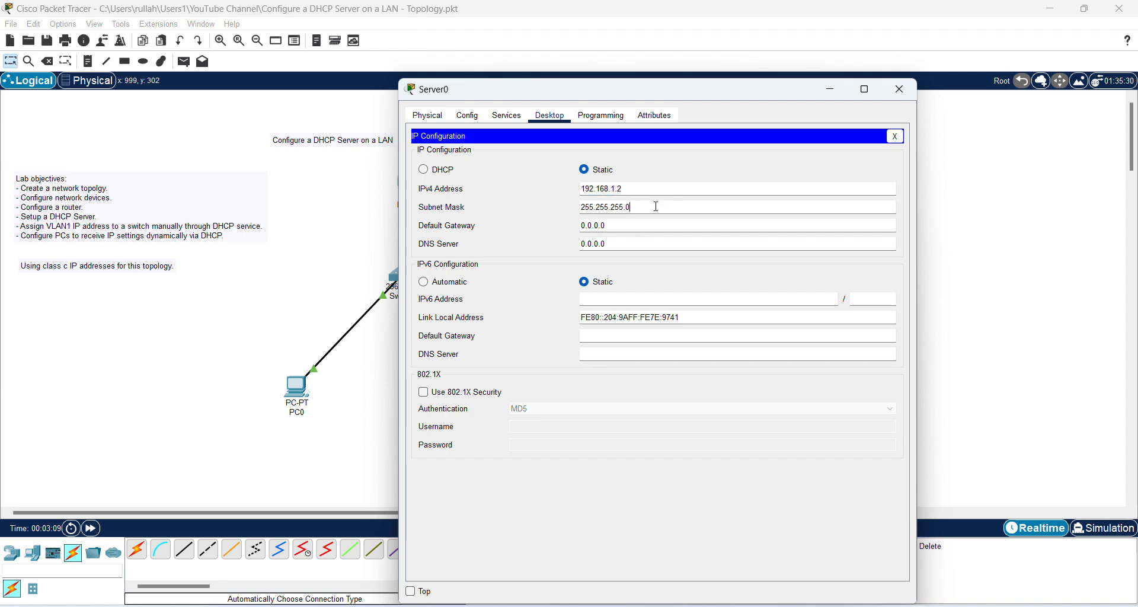
drag(621, 227, 571, 224)
drag(538, 92, 649, 110)
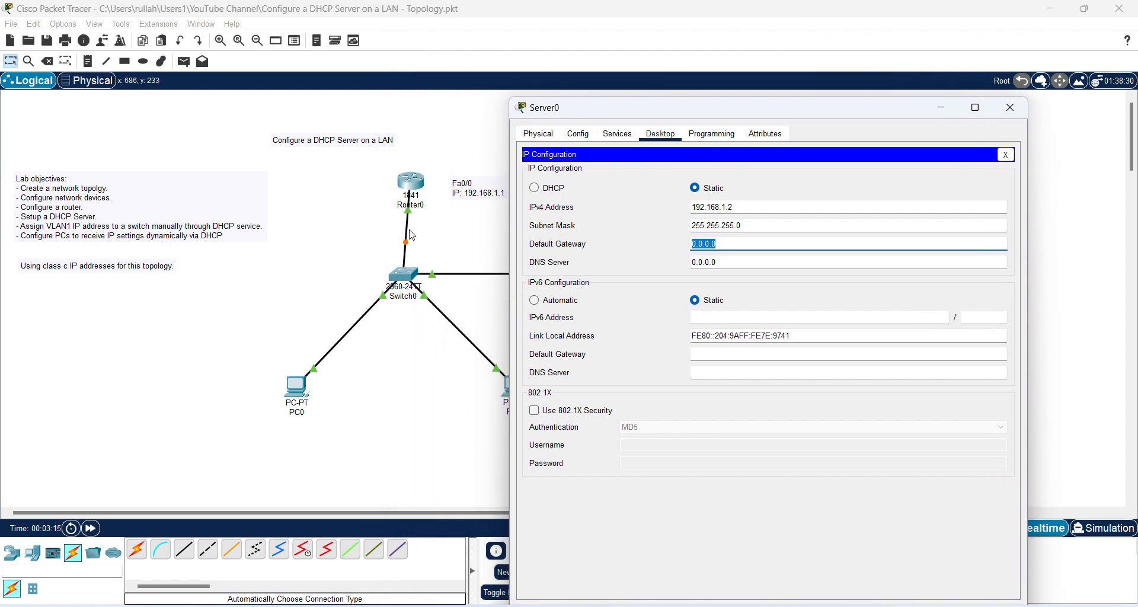
text(192.168.1.1)
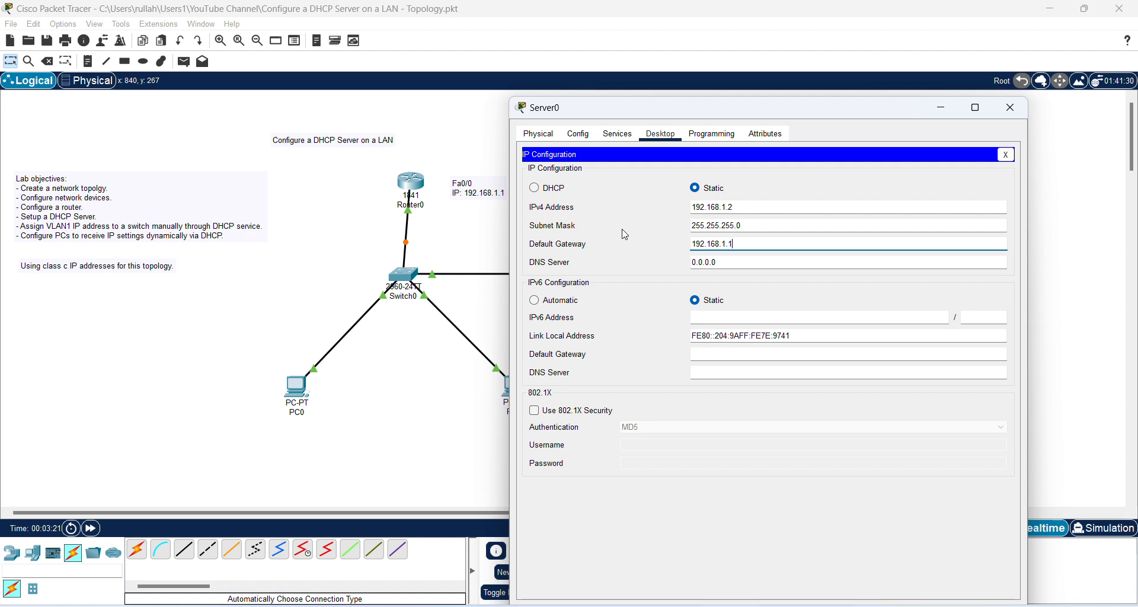
Turn on Server0's DHCP service and save serverPool with default gateway 192.168.1.1
click(617, 134)
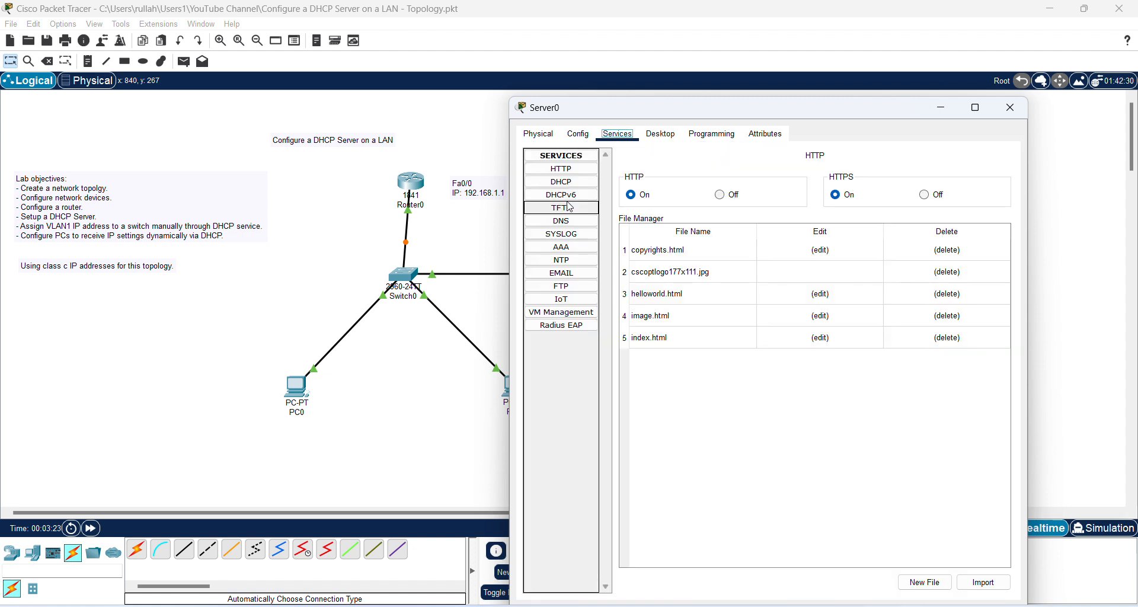
click(556, 184)
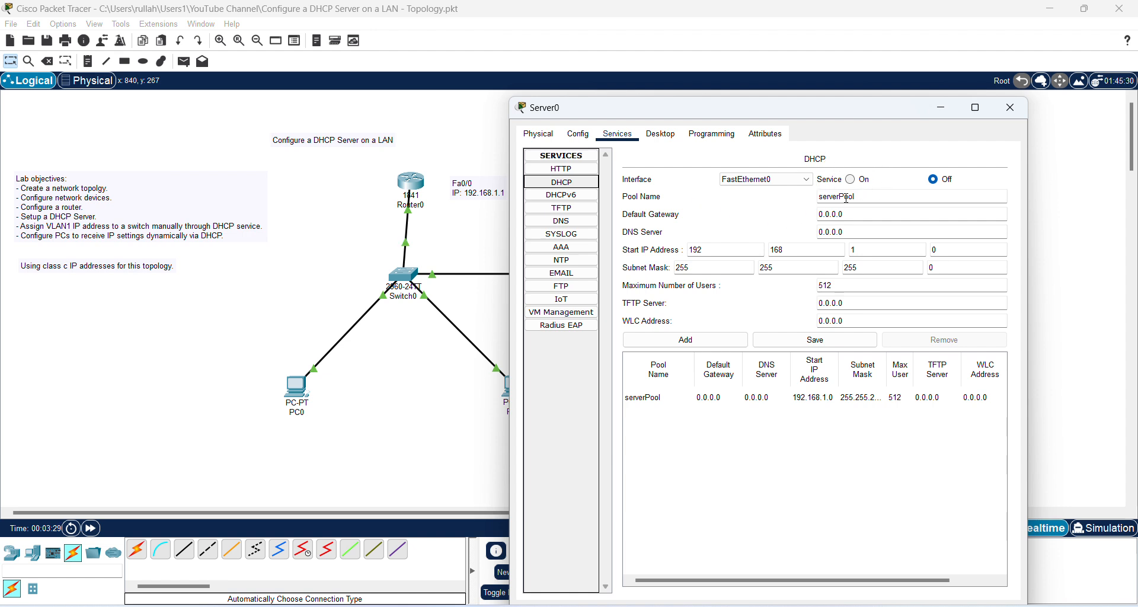
click(852, 180)
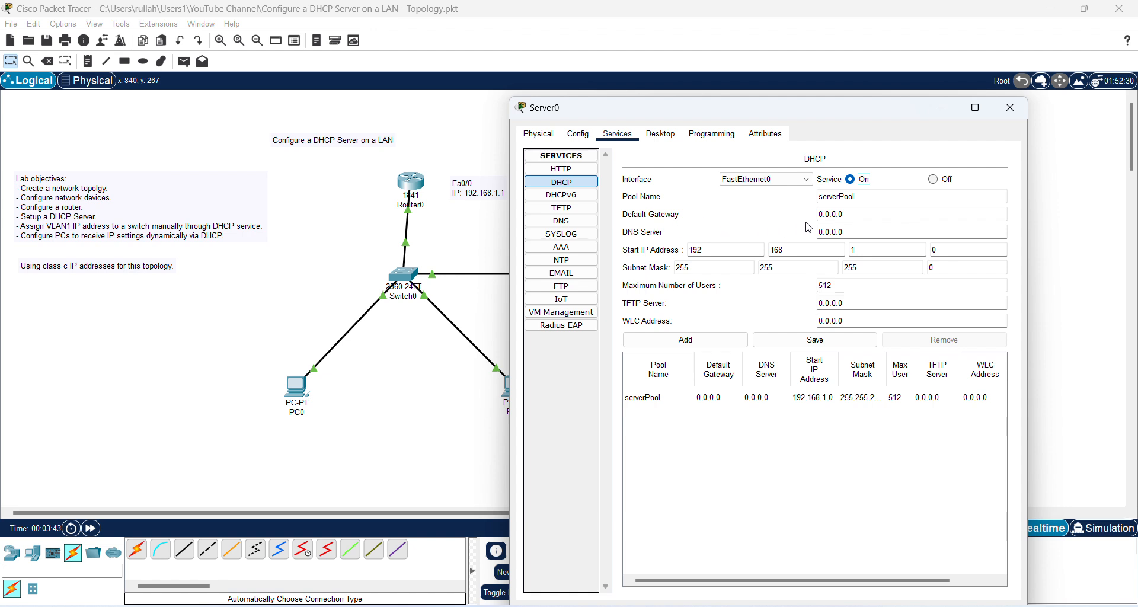
drag(847, 213, 817, 215)
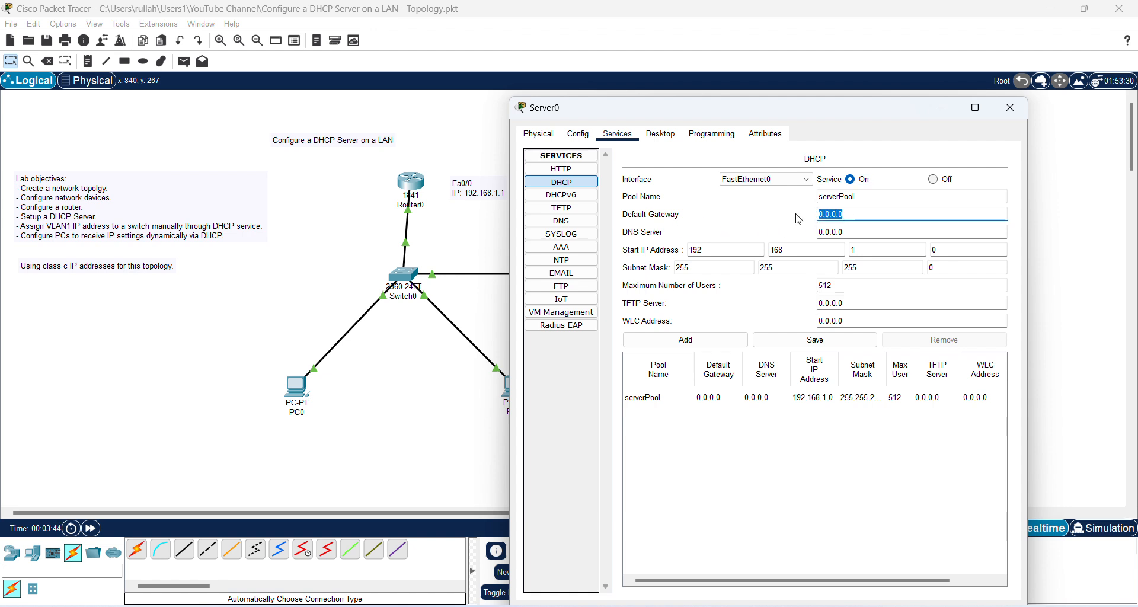
text(192.168.1.1)
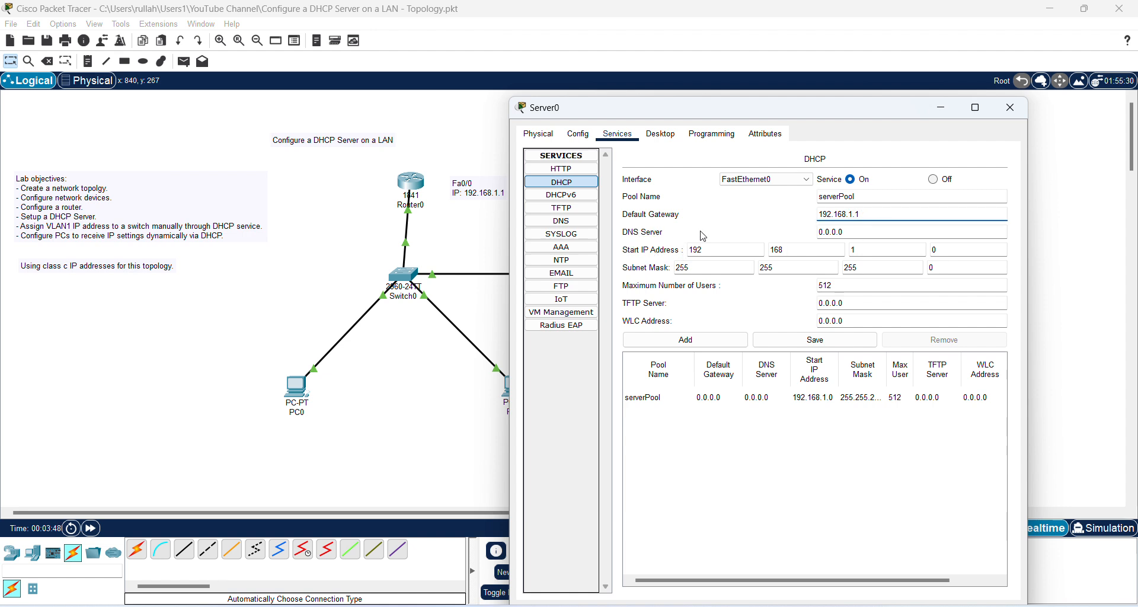
click(797, 340)
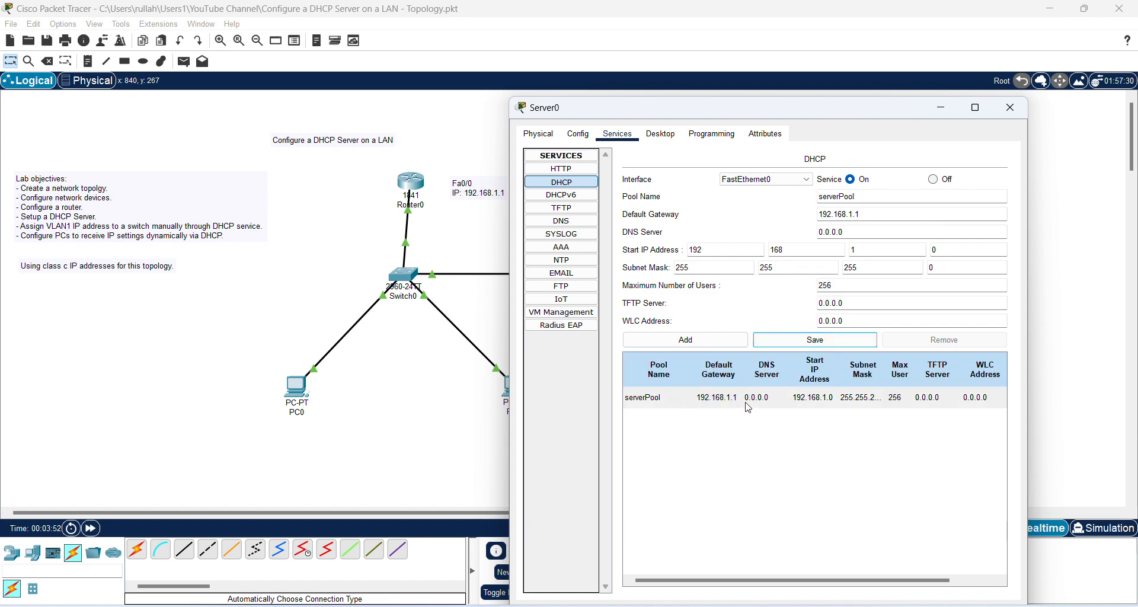
click(1010, 109)
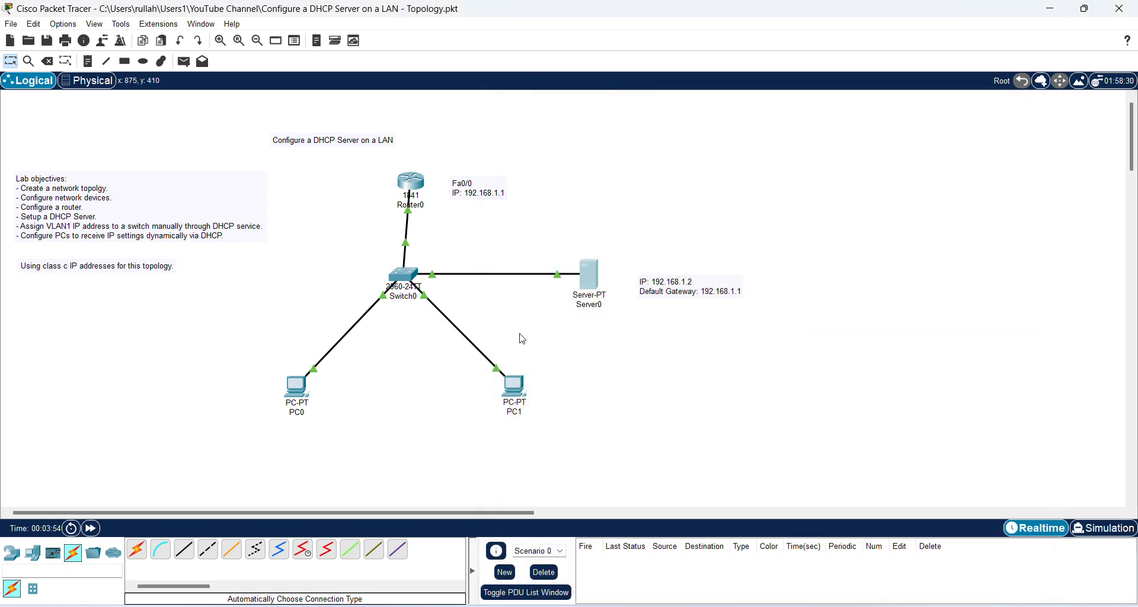
Set PC0's IP configuration to obtain its IPv4 settings through DHCP
double_click(298, 385)
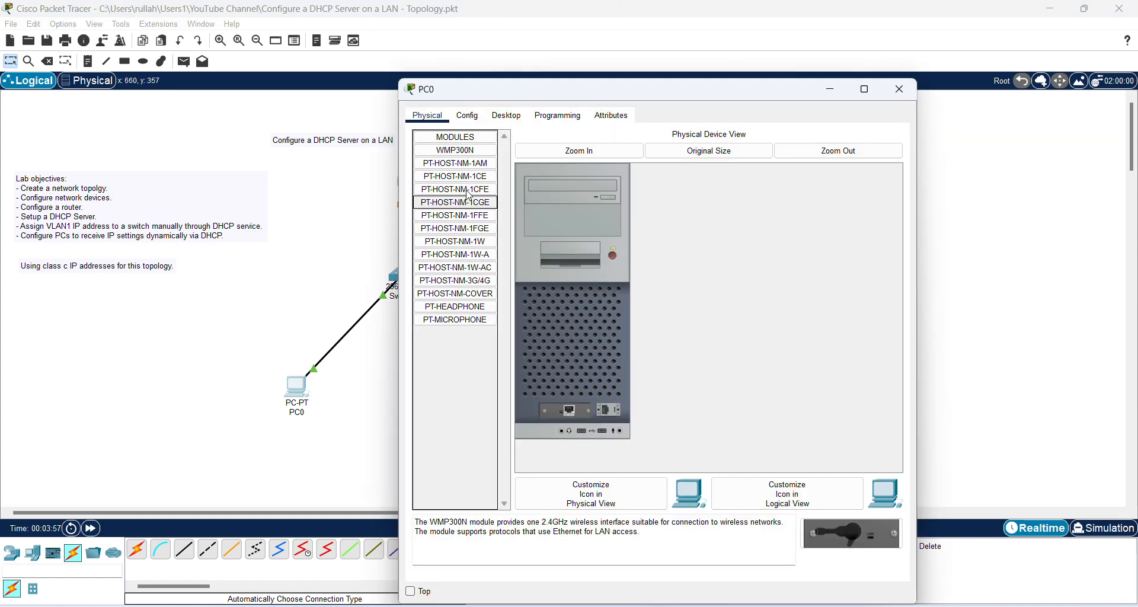
click(508, 117)
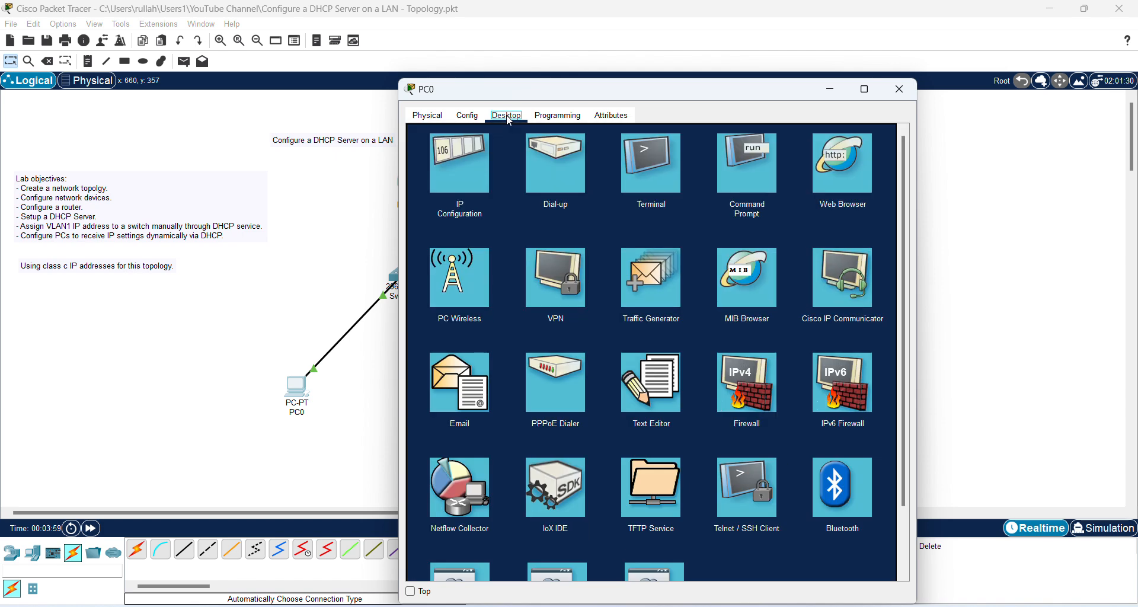
click(471, 156)
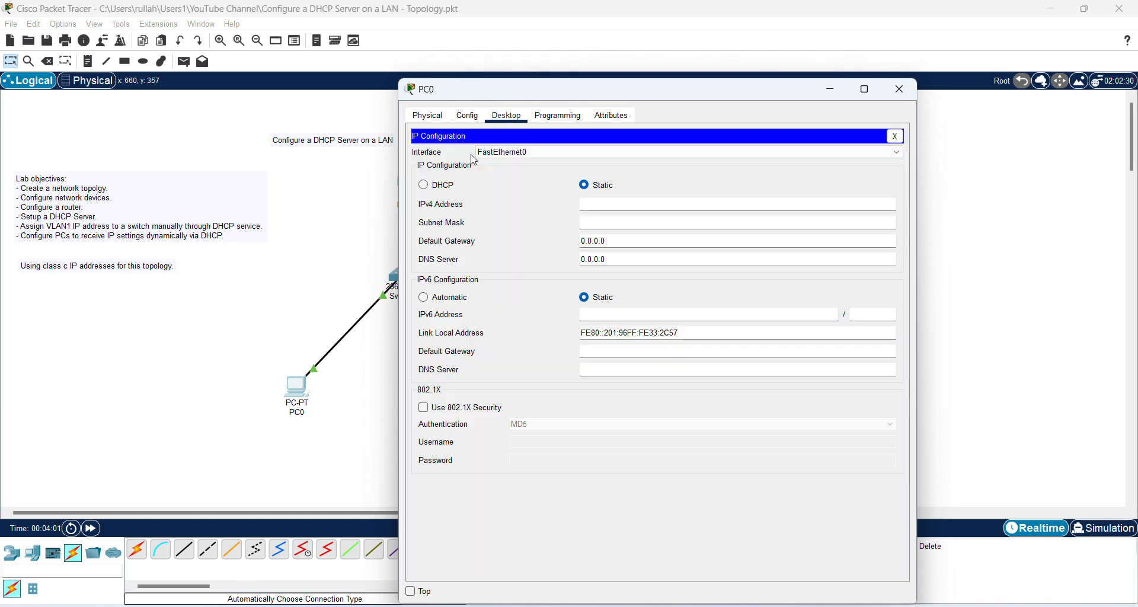
click(424, 185)
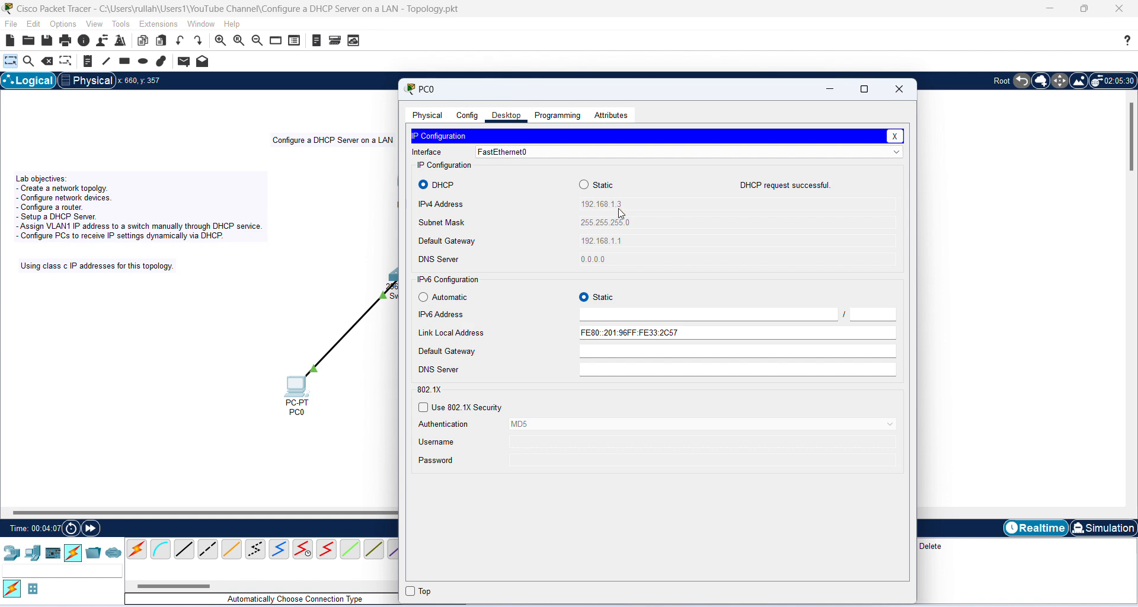
click(902, 89)
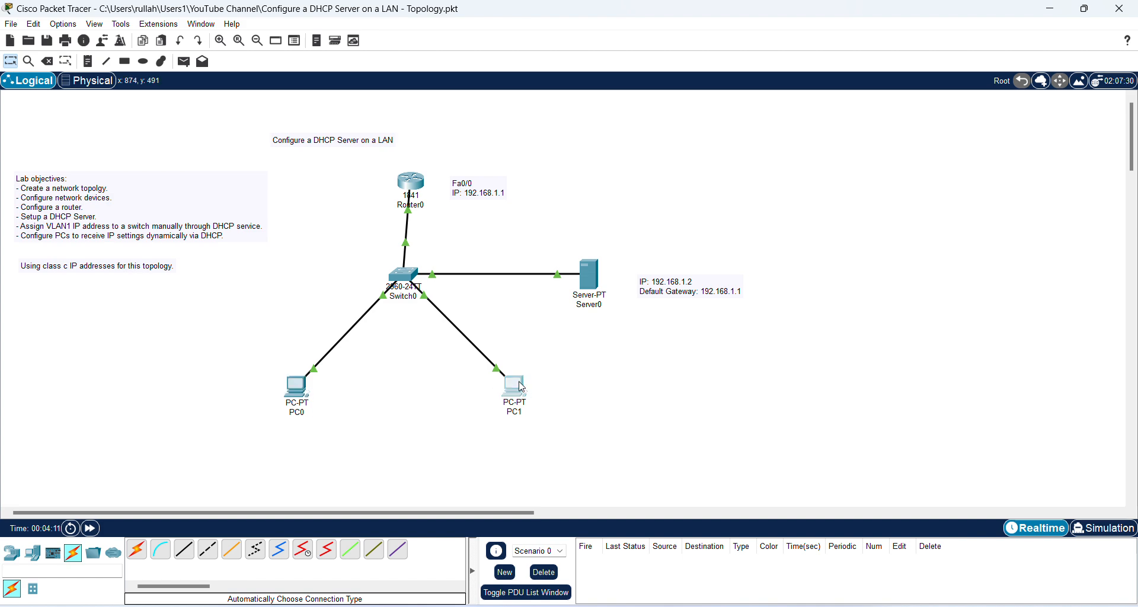
Switch PC1's IP configuration from static to DHCP so it requests an address from the server
click(521, 385)
click(507, 154)
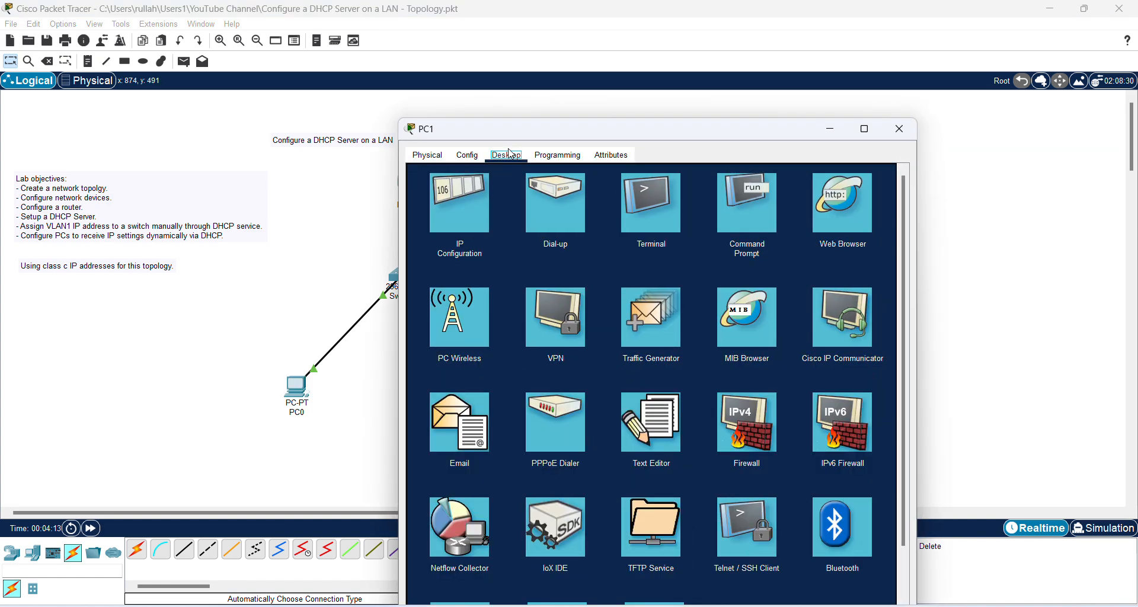
click(445, 226)
click(441, 228)
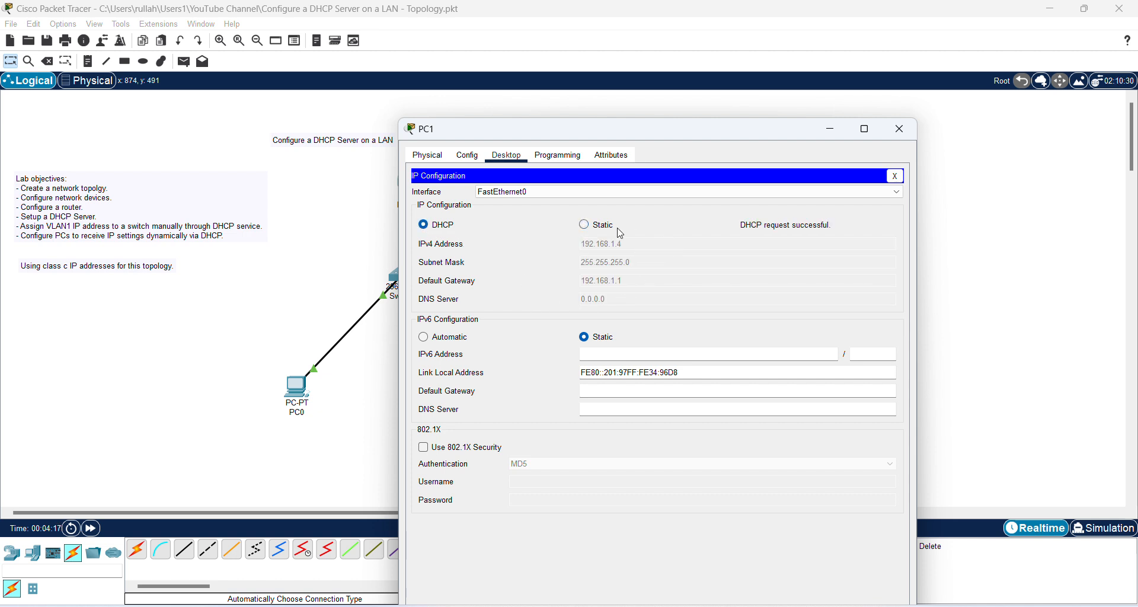
click(900, 131)
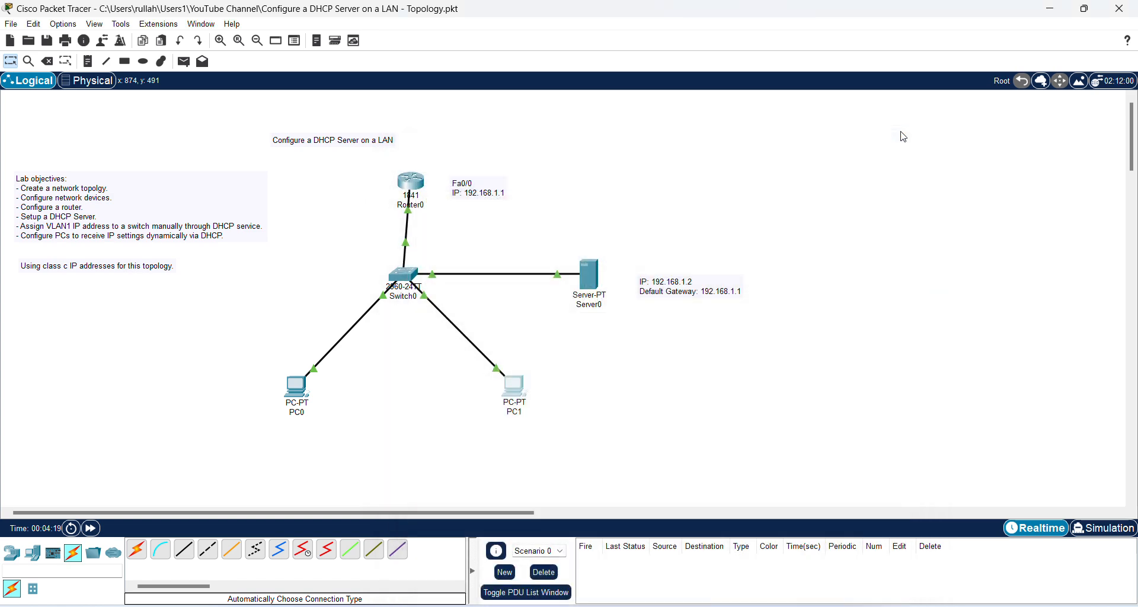
Open Switch0's command line and enter privileged EXEC mode with "en"
click(405, 280)
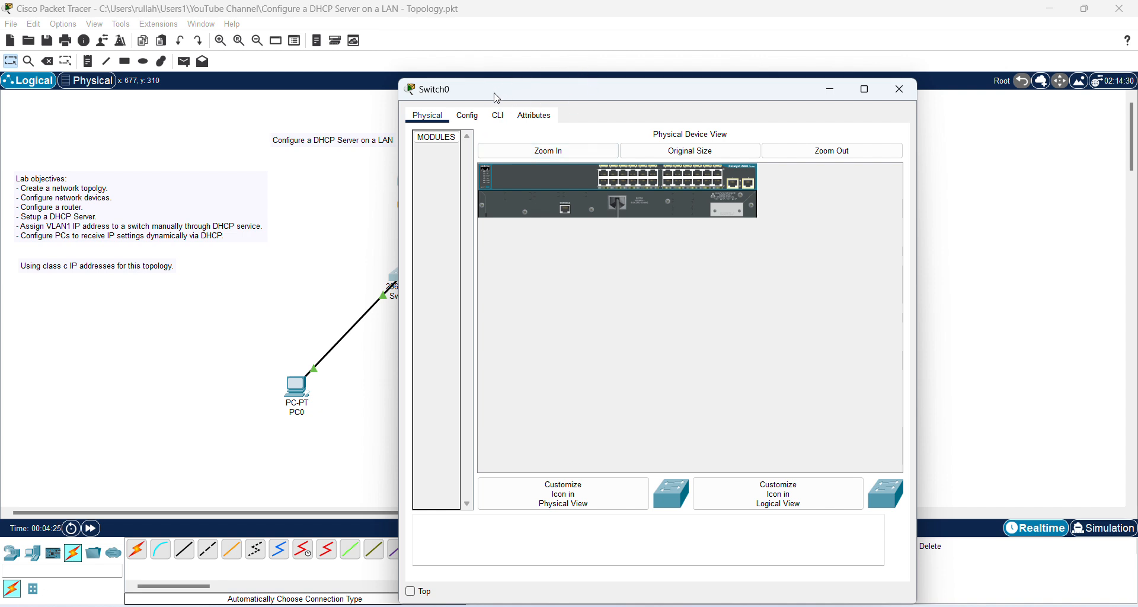
click(500, 117)
key(Return)
key(Return)
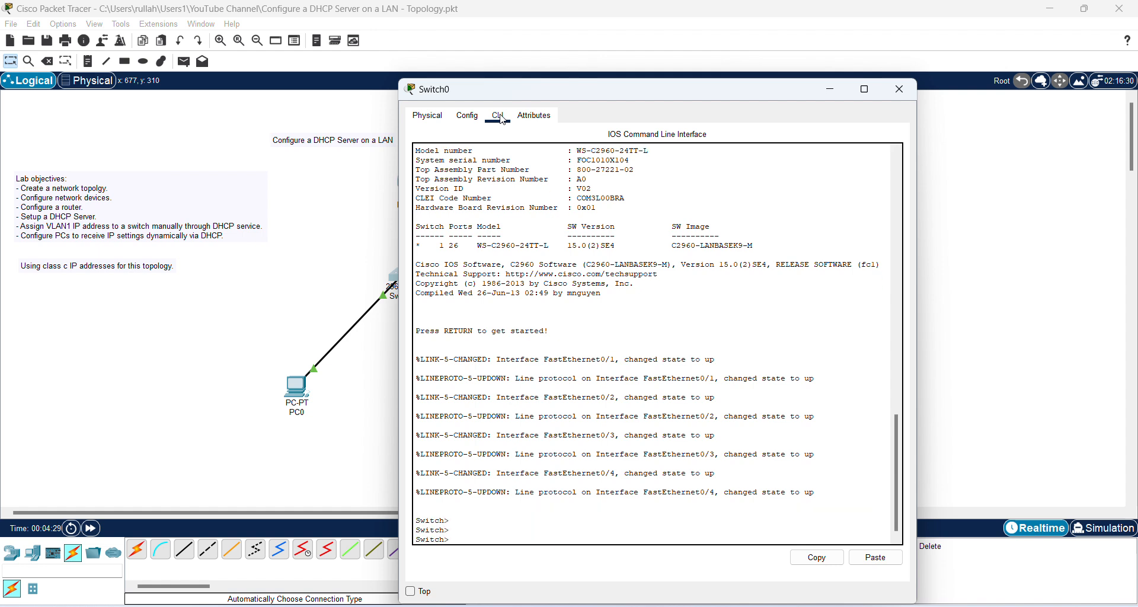
text(en)
key(Return)
key(Return)
key(Return)
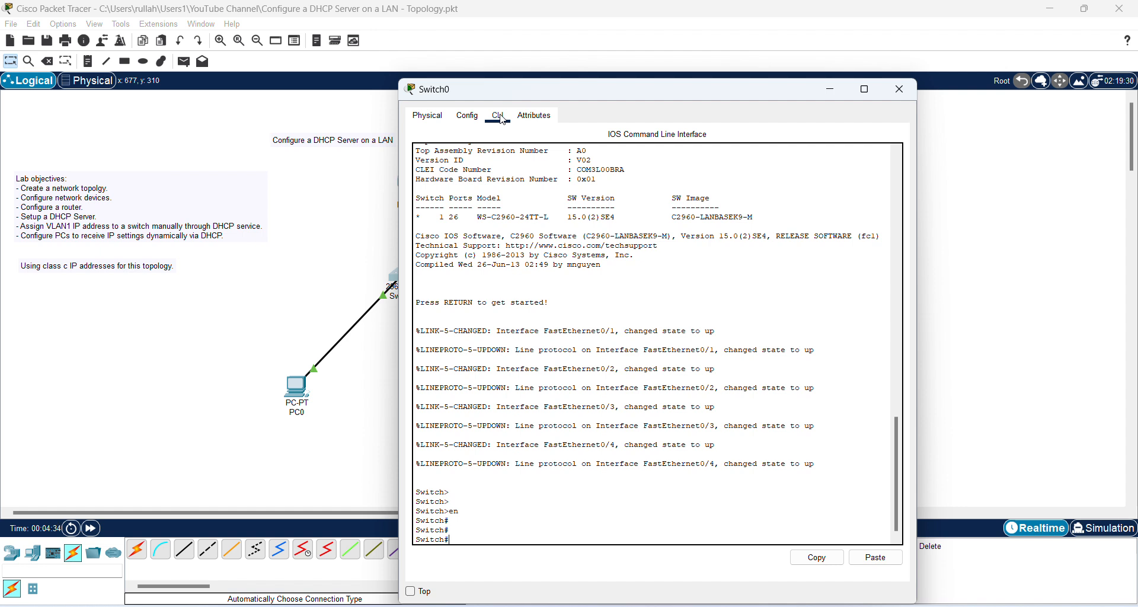
drag(416, 522, 452, 521)
click(461, 527)
key(Return)
key(Return)
Enter global configuration mode on Switch0 with "conf t" and set its hostname to SW1
text(conf)
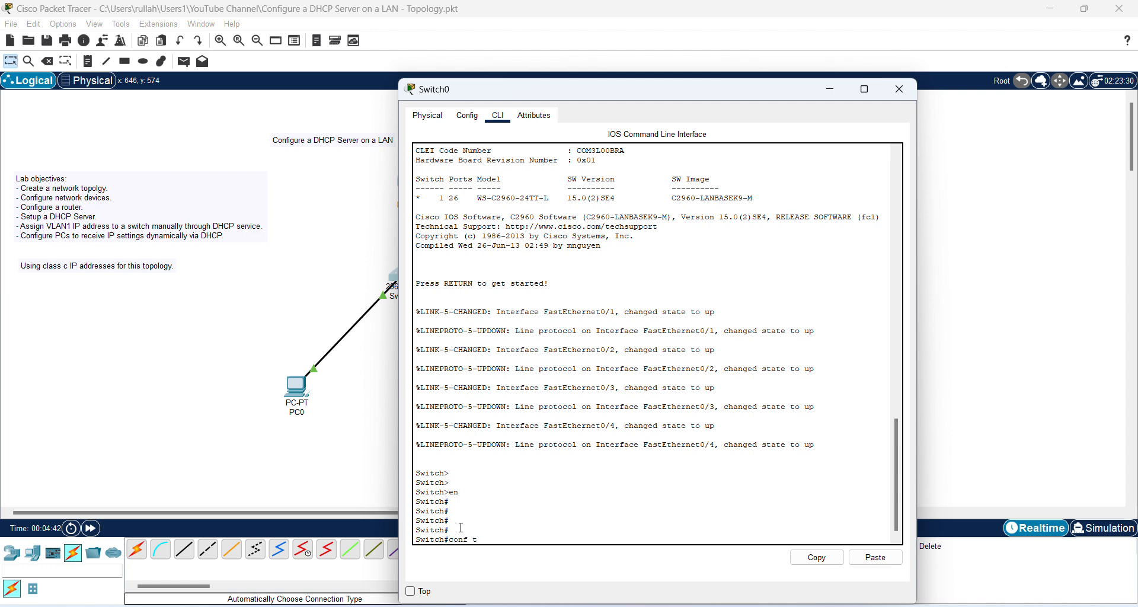
text( t)
key(Return)
key(Return)
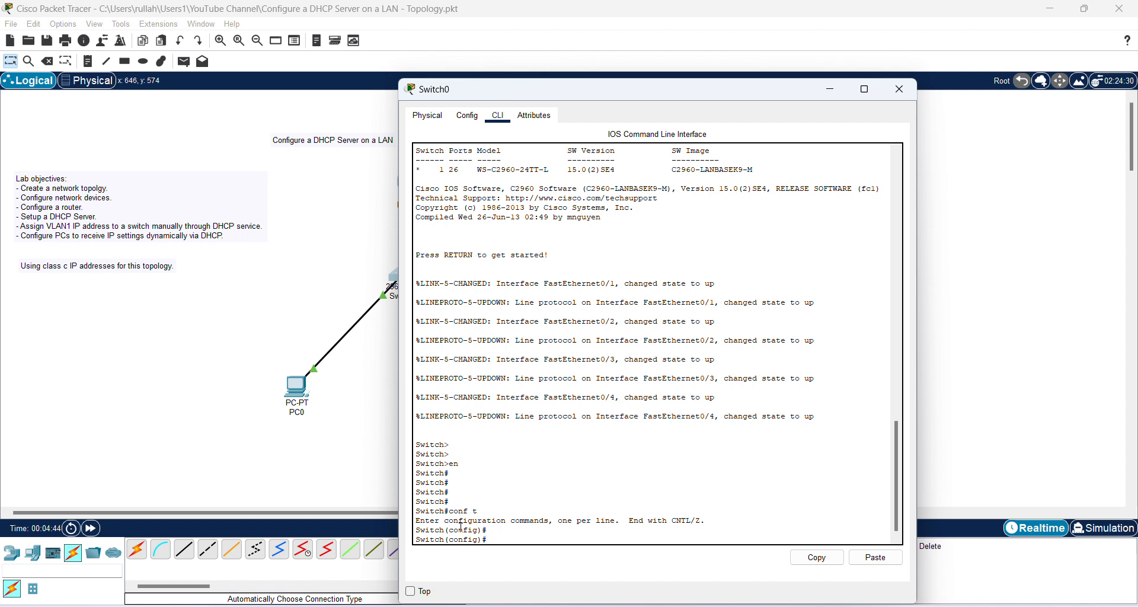
text(hostname SW1)
key(Return)
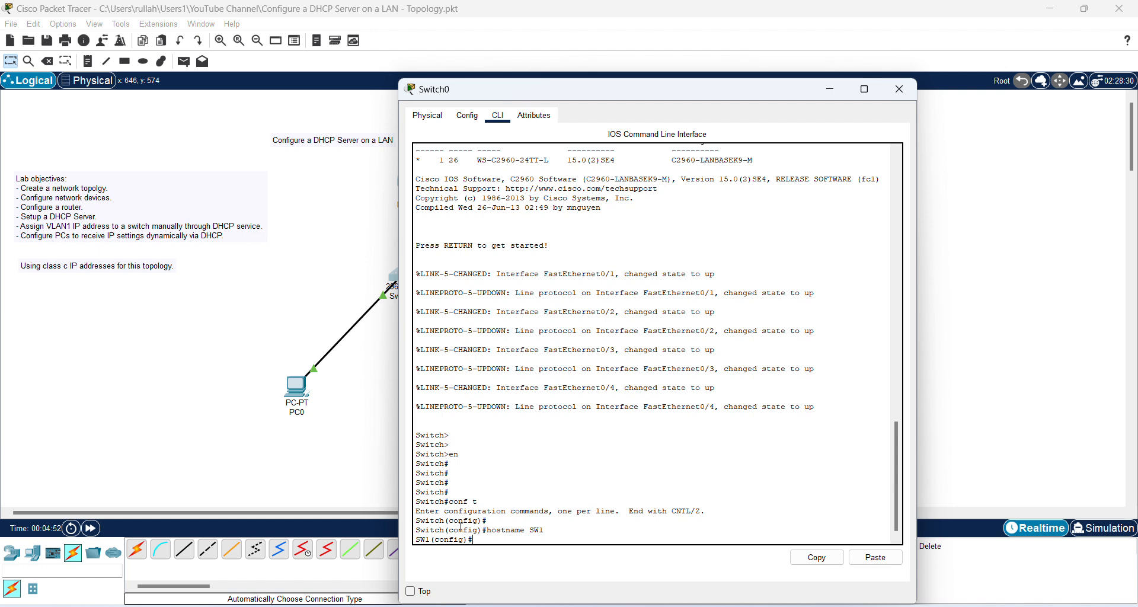
key(Return)
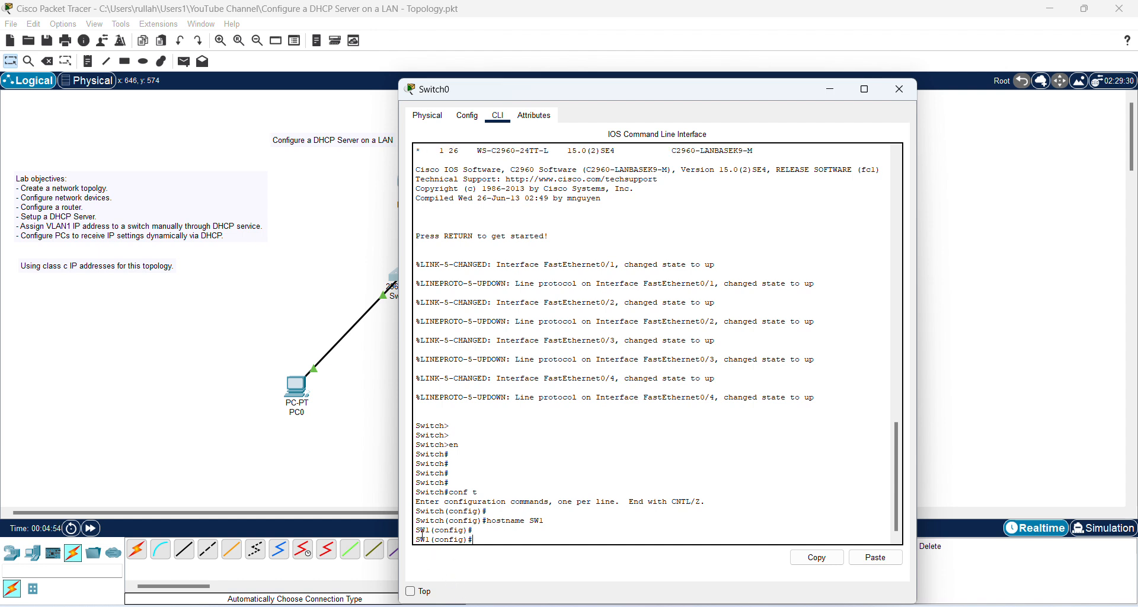
drag(415, 529, 436, 528)
click(488, 540)
key(Return)
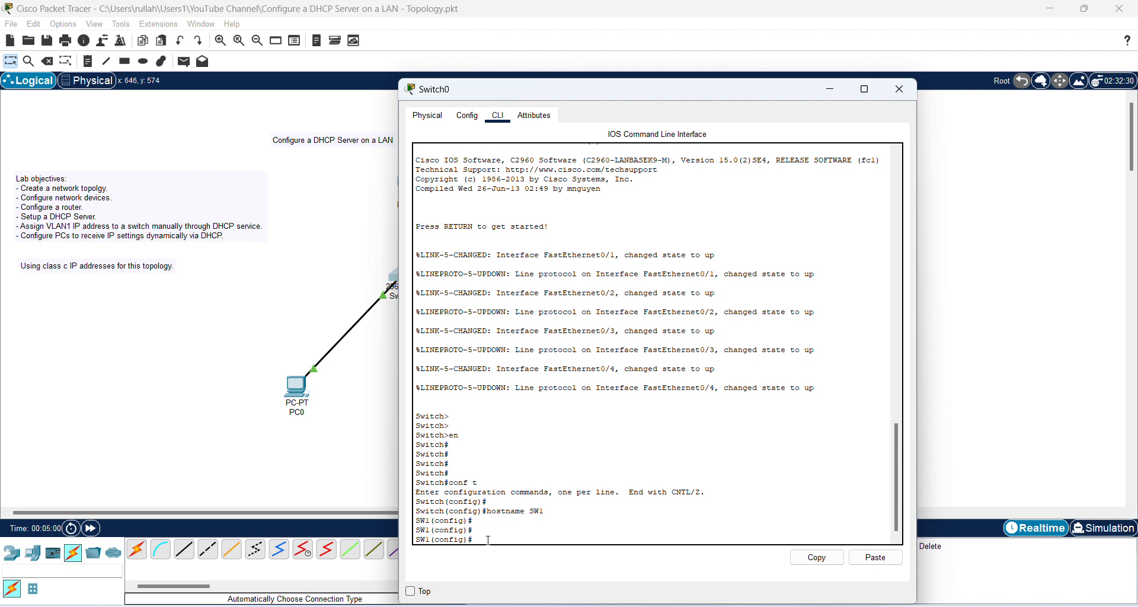
Enter the switch's VLAN1 interface configuration and bring the interface up with "no shutdown"
text(int vLAN1)
key(Return)
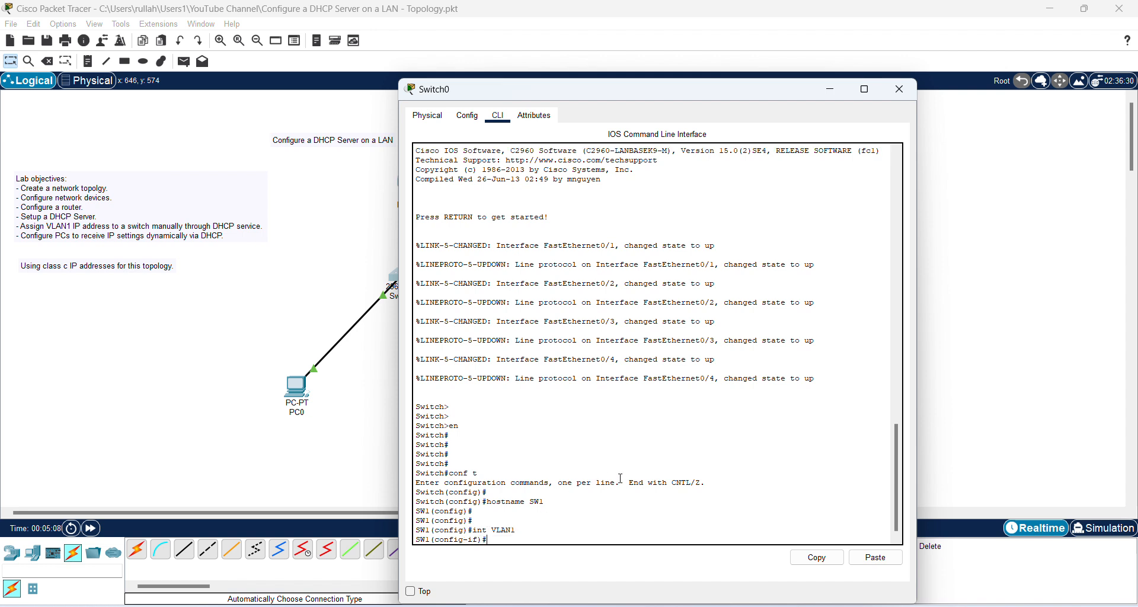
key(Return)
text(no)
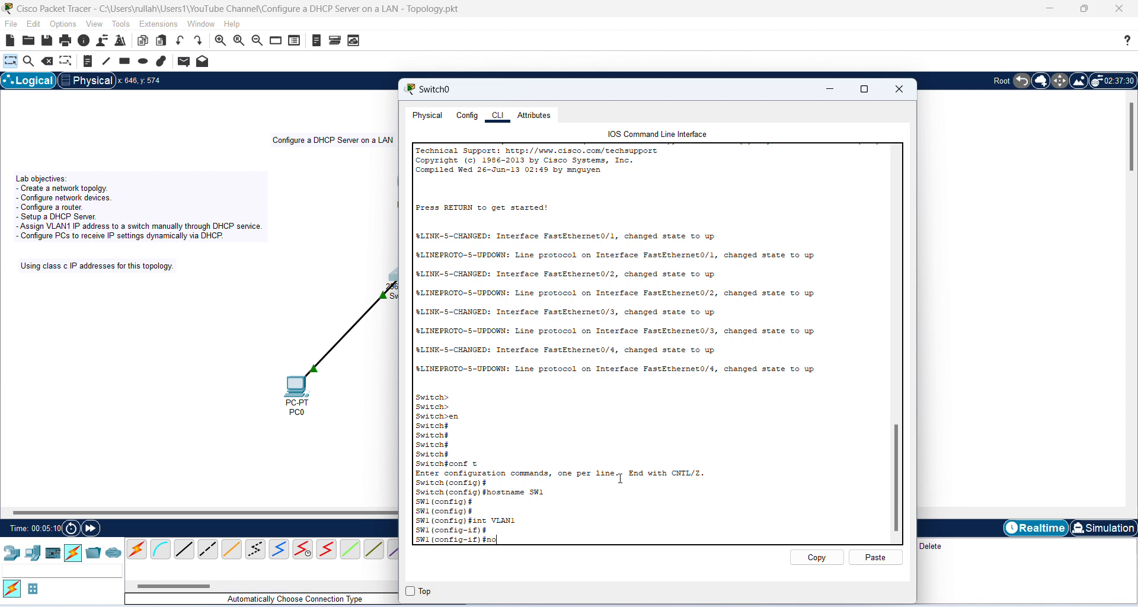
text( shutdown)
key(Return)
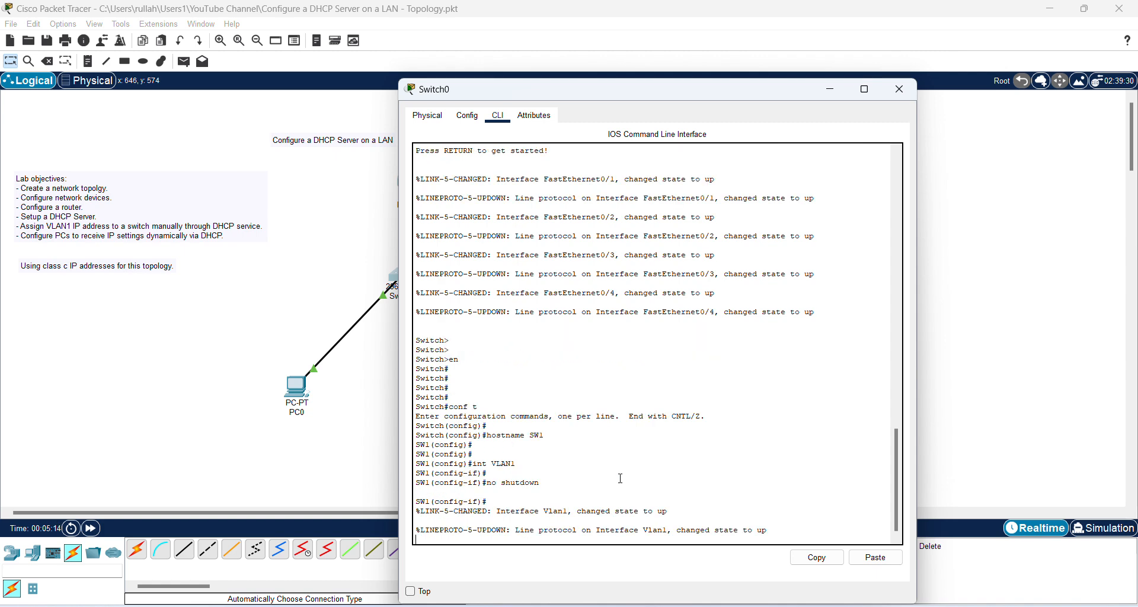
key(Return)
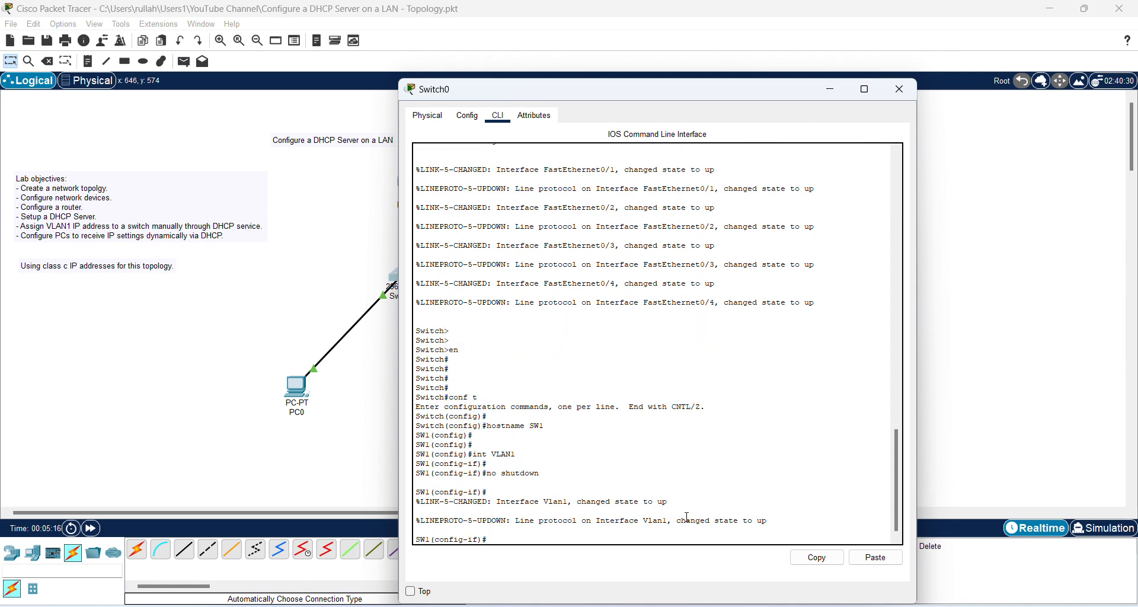
drag(582, 502, 668, 501)
click(505, 536)
key(Return)
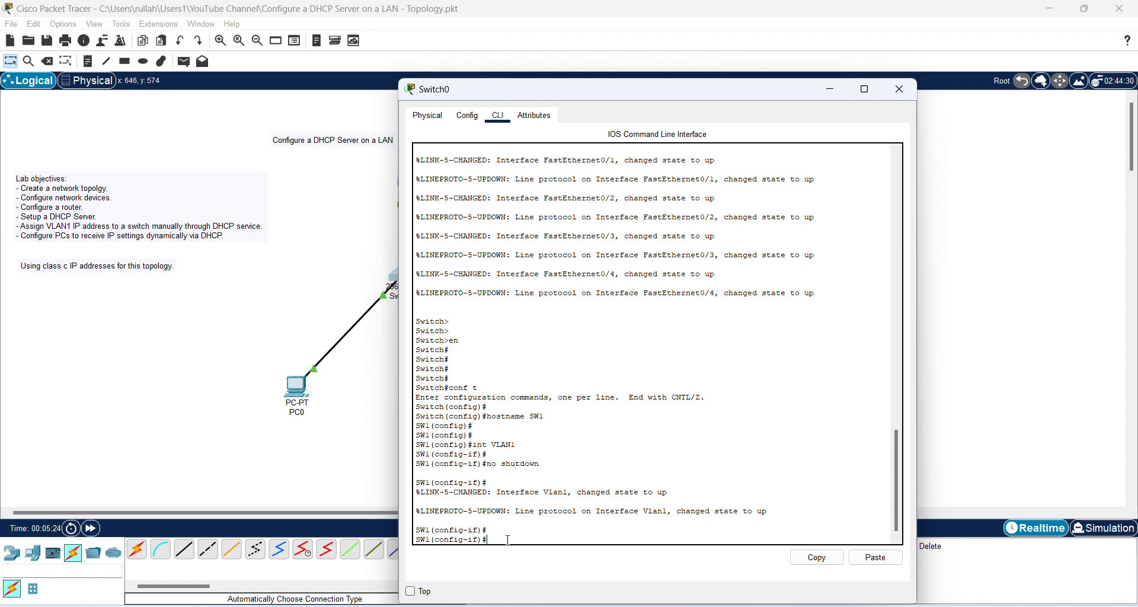
Configure the VLAN1 interface to obtain its address from the server with "ip address dhcp" and review the assignment message
text(ip address dhcp)
key(Return)
key(Return)
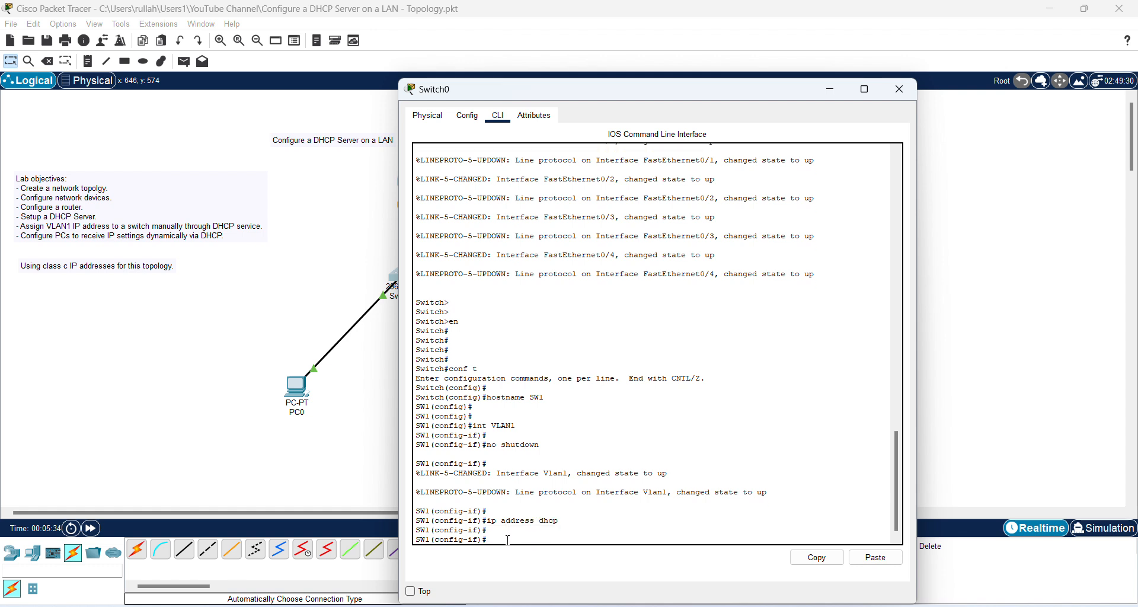
key(Return)
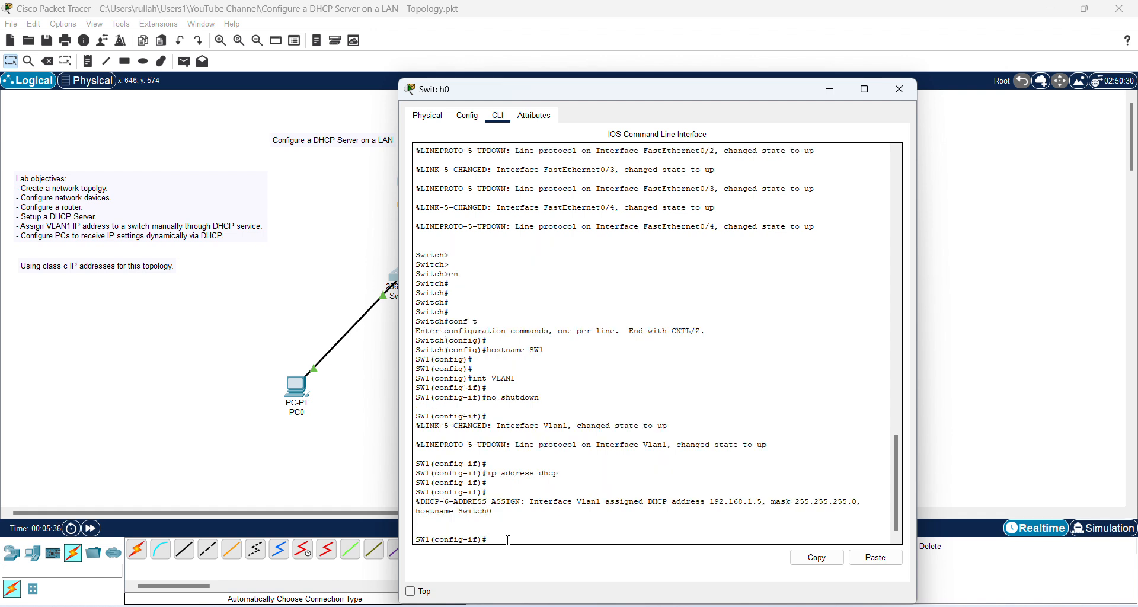
drag(579, 498, 862, 501)
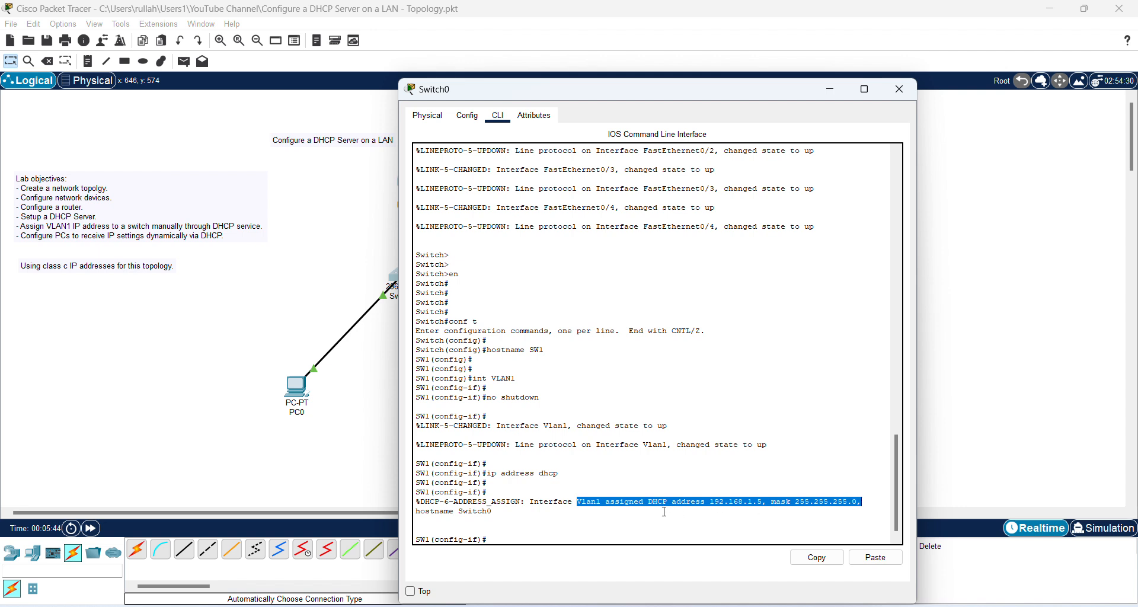
click(513, 538)
key(Return)
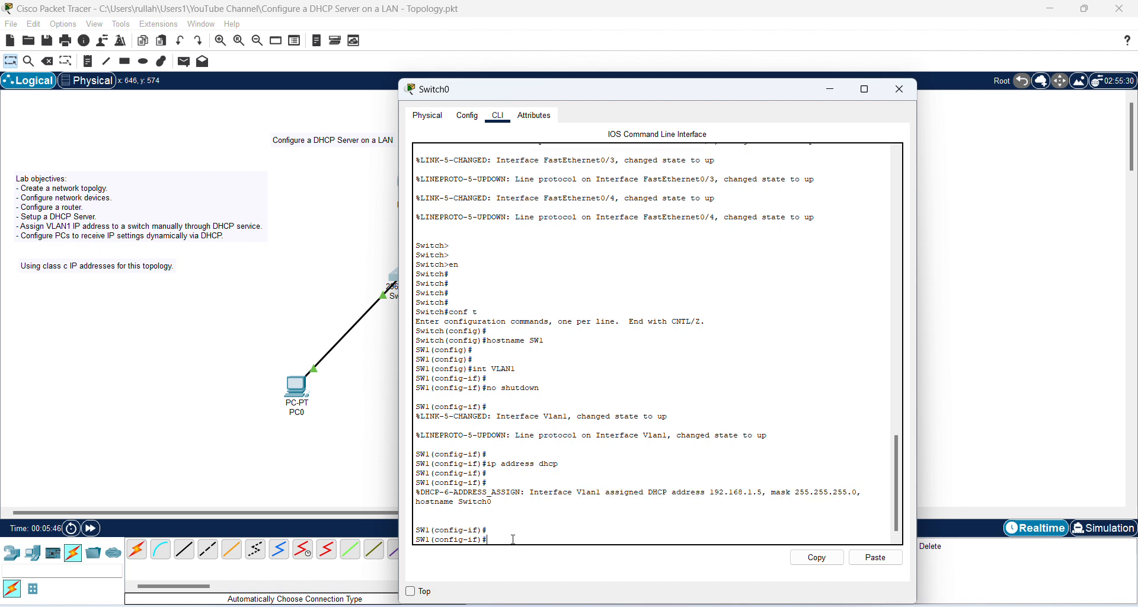
List the switch's interfaces with "do show ip int brief", check the Vlan1 entry, and close the Switch0 window
text(do show ip int brief)
key(Return)
key(Return)
key(Return)
key(Return)
key(Return)
key(Return)
key(Return)
key(Return)
key(Return)
key(Return)
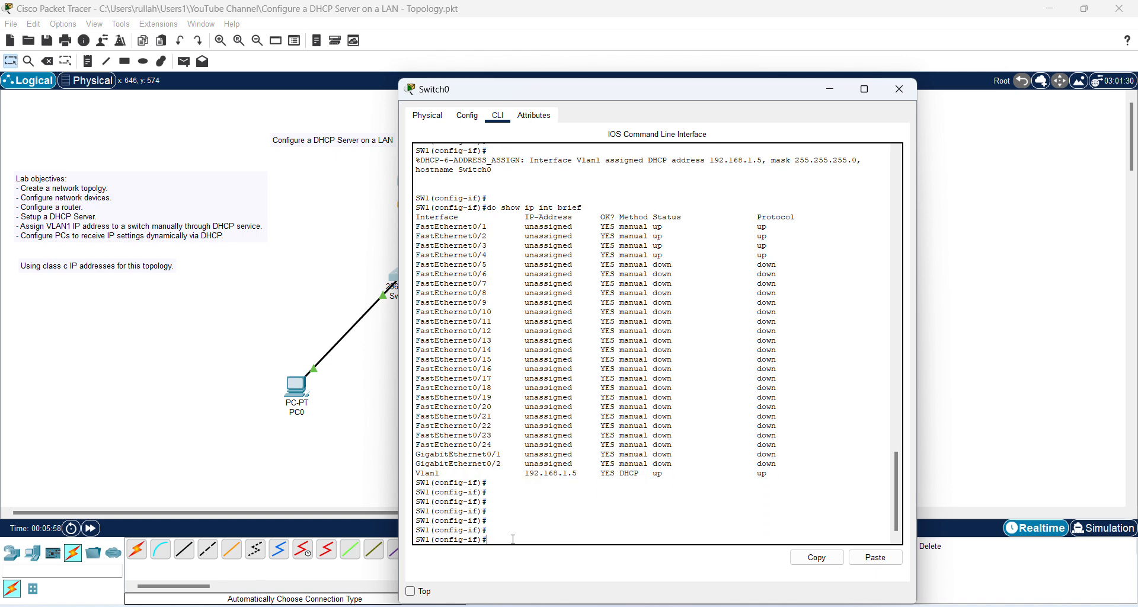
drag(415, 464, 615, 482)
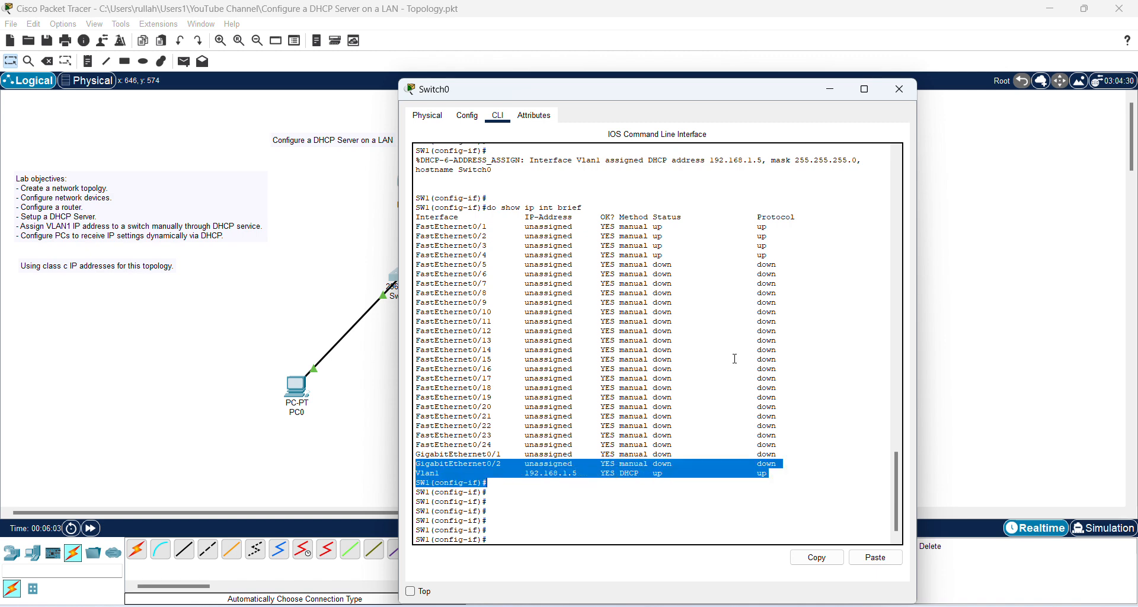
click(899, 90)
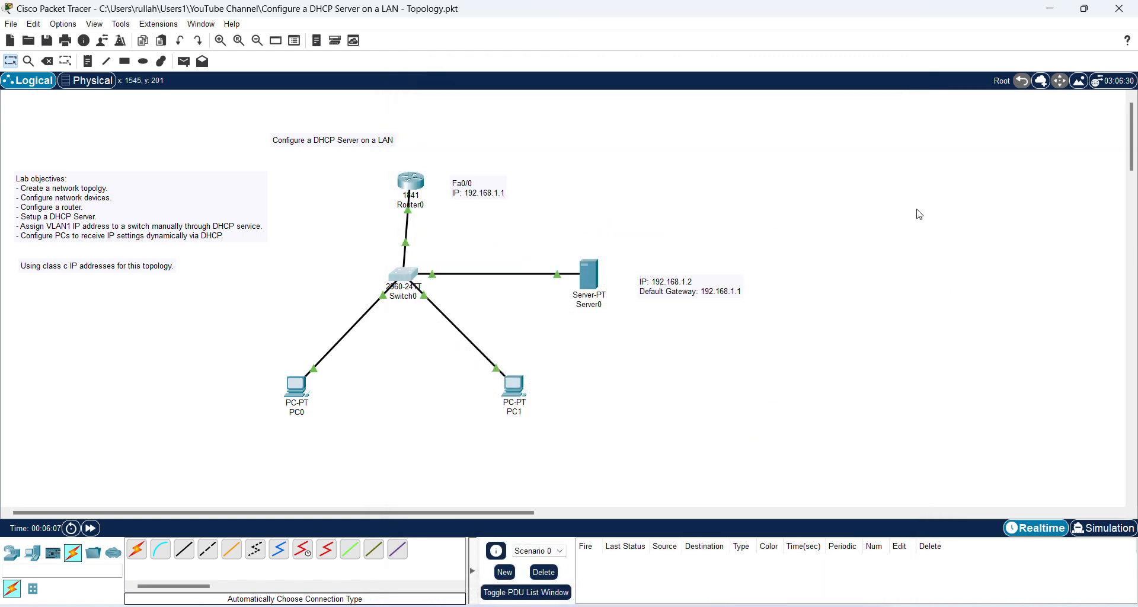